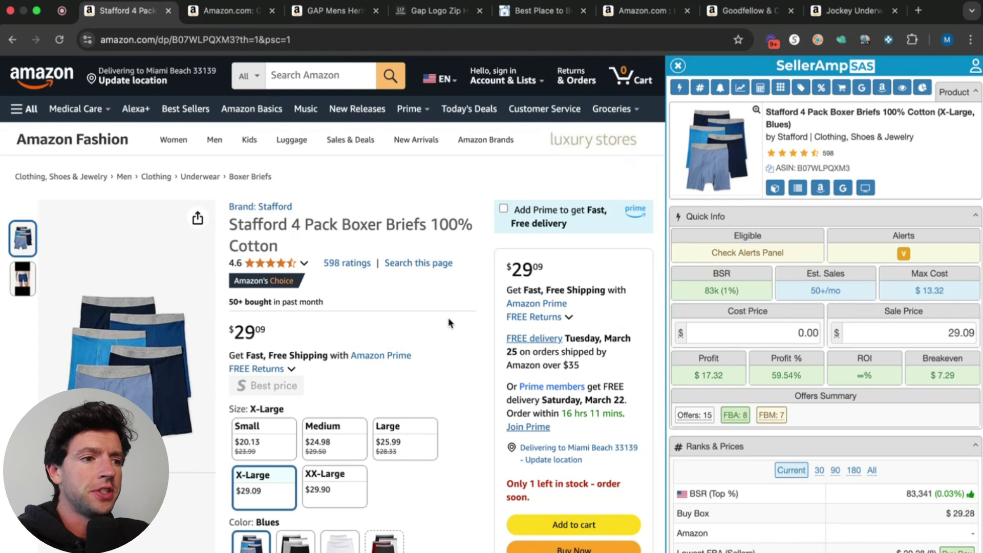
# Scroll past the size and colour options to Keepa's 3-month price history and offer-count charts.
pyautogui.scroll(-3, 449, 324)
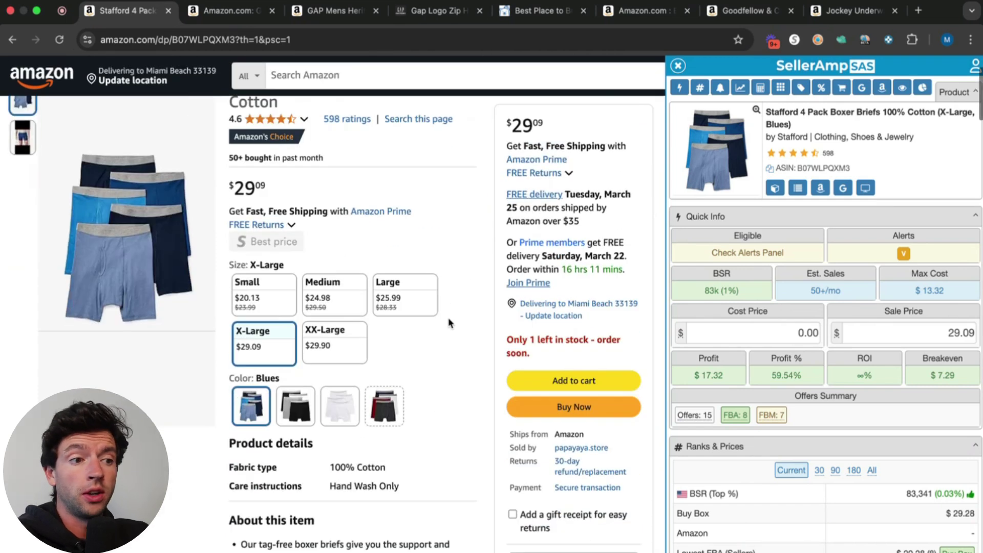
pyautogui.scroll(5, 450, 325)
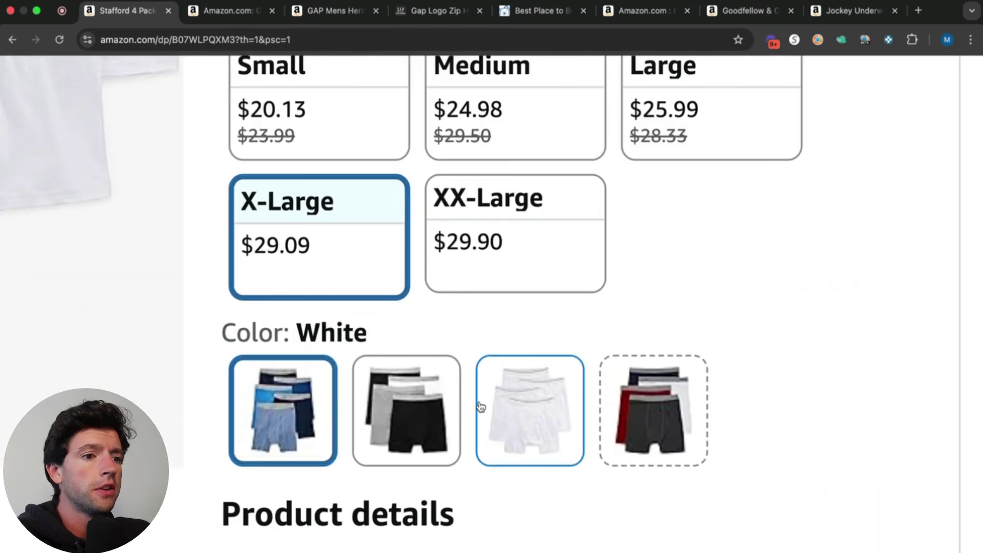
pyautogui.scroll(-5, 476, 405)
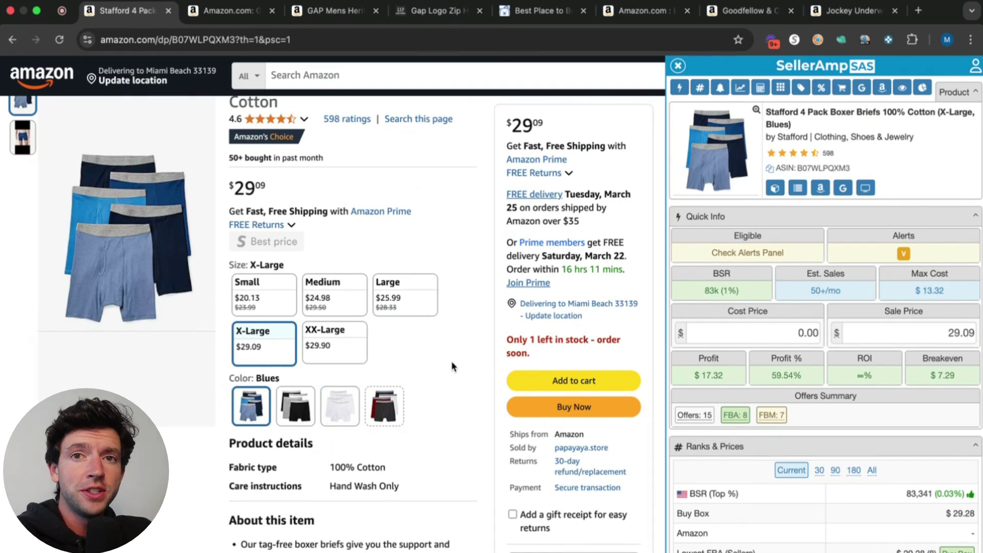
pyautogui.scroll(-10, 440, 369)
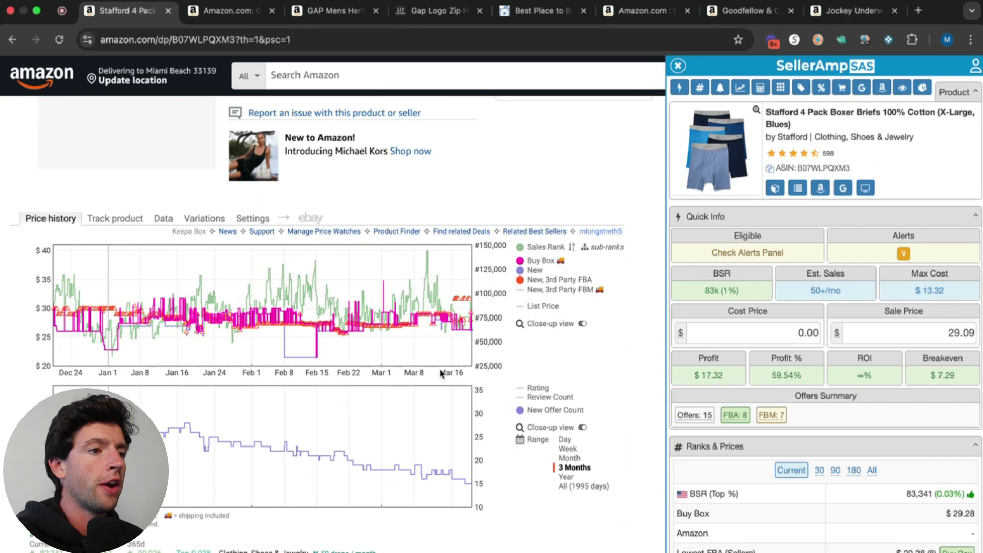
pyautogui.scroll(5, 3, 299)
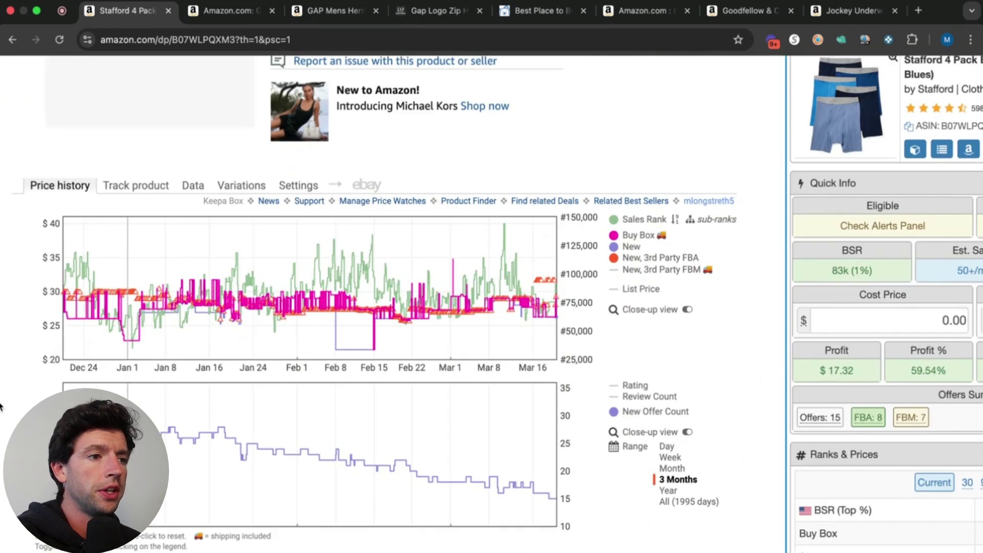
pyautogui.scroll(-5, 2, 404)
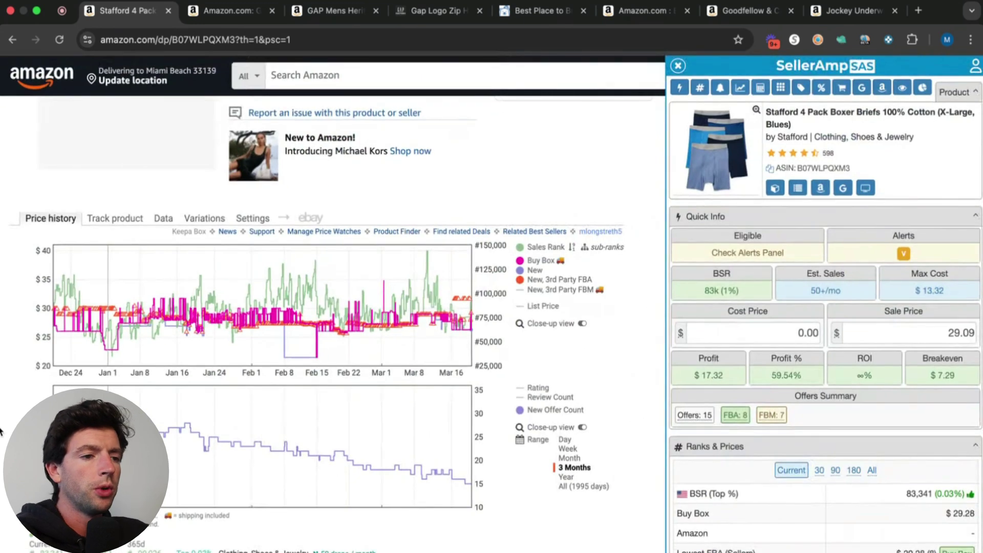
pyautogui.scroll(5, 2, 430)
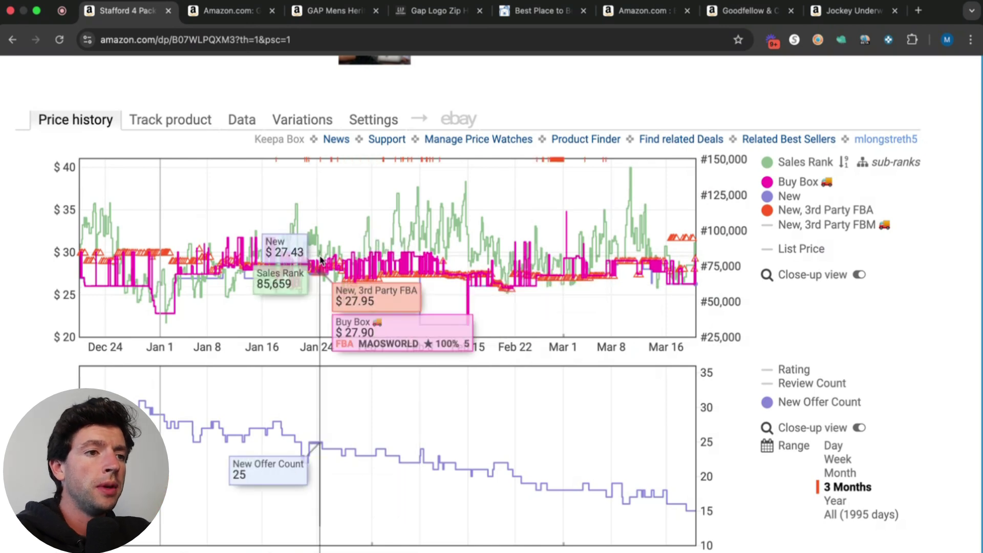
# Open the variations table, move the Ratings column, and sort by current Buy Box price, highest first.
pyautogui.click(309, 121)
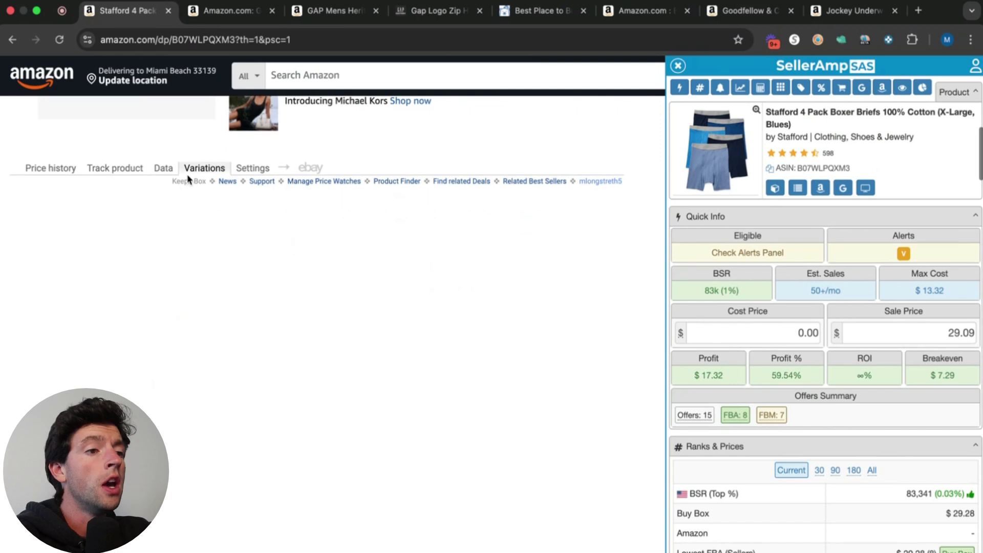
pyautogui.scroll(-2, 348, 184)
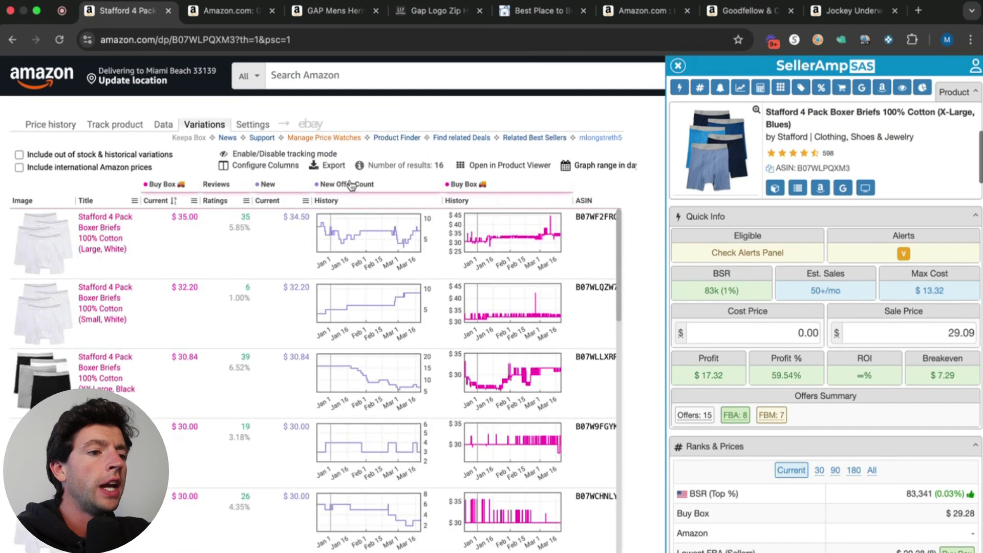
pyautogui.scroll(5, 0, 307)
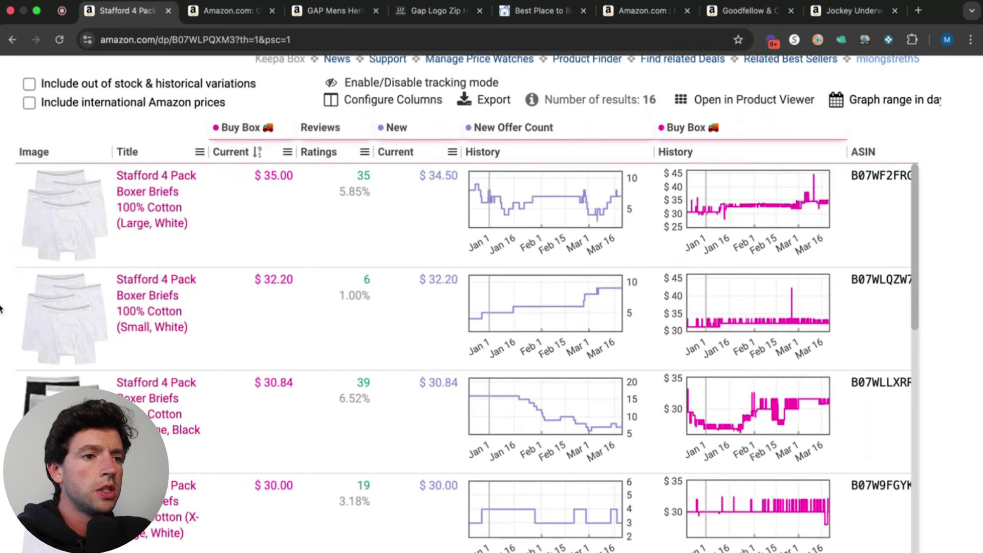
pyautogui.moveTo(332, 149)
pyautogui.mouseDown()
pyautogui.moveTo(604, 164)
pyautogui.moveTo(120, 159)
pyautogui.moveTo(337, 165)
pyautogui.mouseUp()
pyautogui.scroll(5, 266, 163)
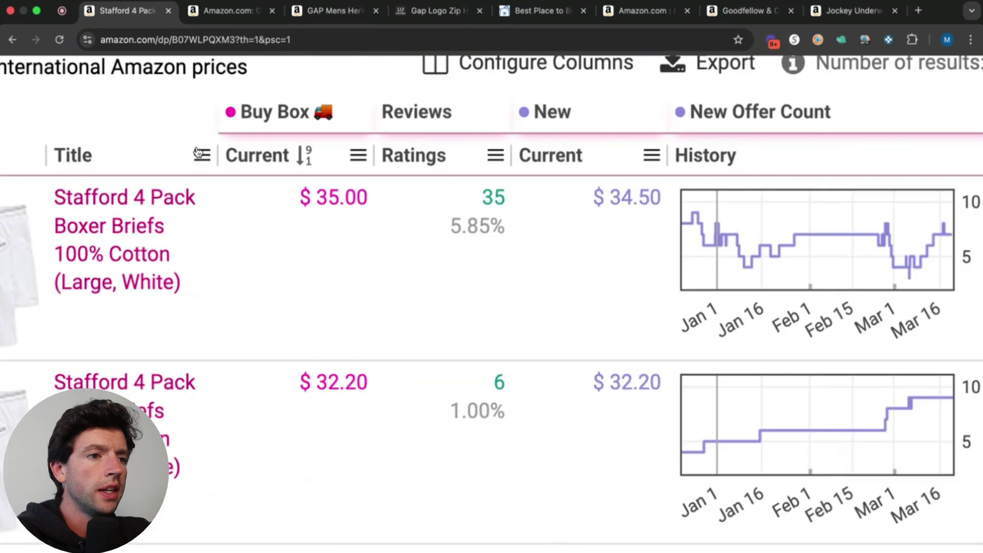
pyautogui.click(257, 150)
pyautogui.click(257, 150)
pyautogui.click(257, 150)
# Move the New Offer Count history column and sort the 16 variations by current New price, highest first.
pyautogui.scroll(-5, 306, 151)
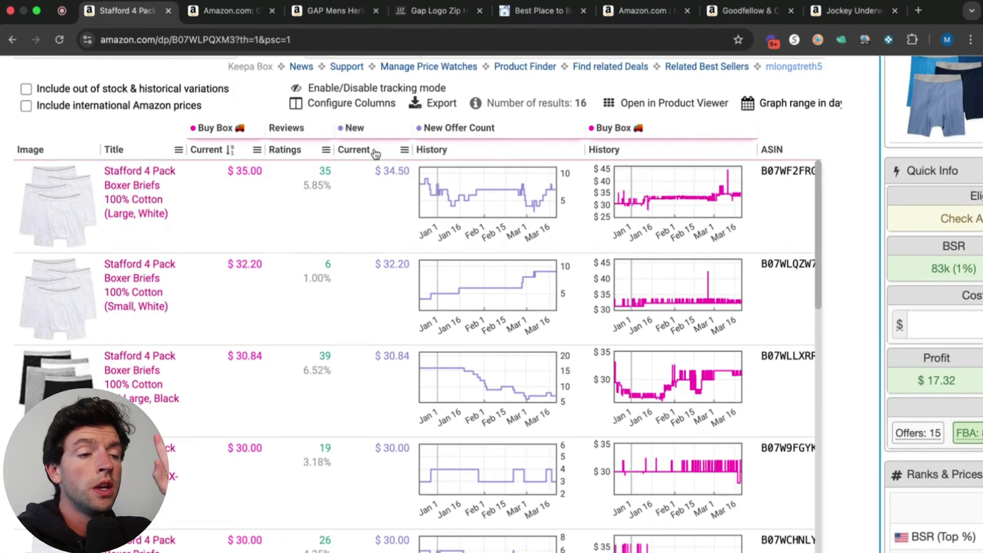
pyautogui.scroll(5, 502, 138)
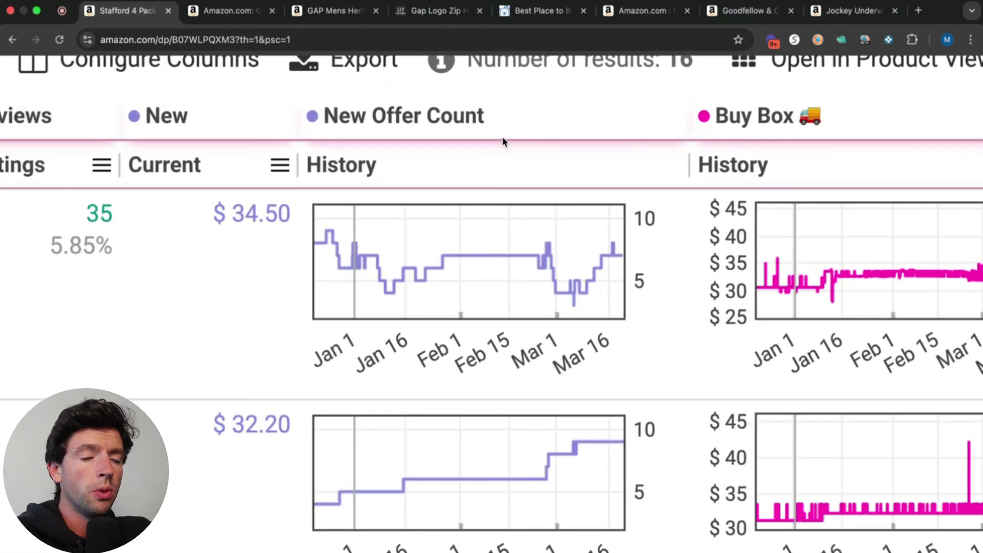
pyautogui.scroll(-5, 502, 141)
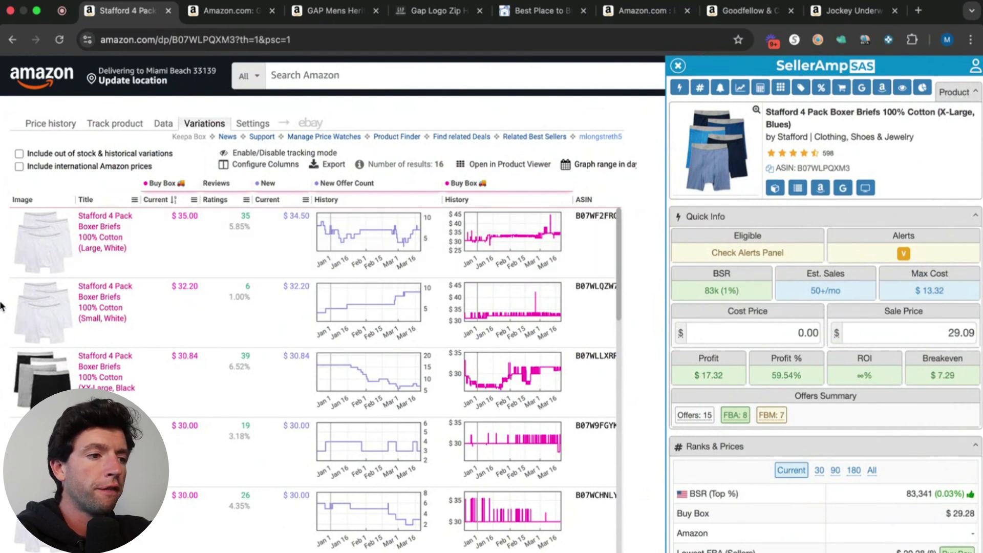
pyautogui.scroll(3, 2, 439)
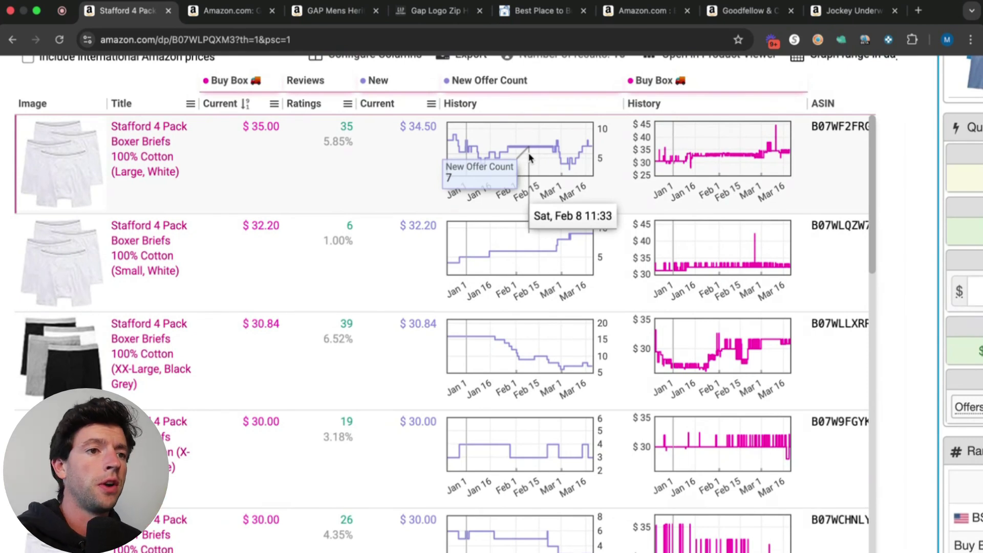
pyautogui.scroll(-5, 392, 258)
pyautogui.moveTo(378, 207); pyautogui.dragTo(414, 202)
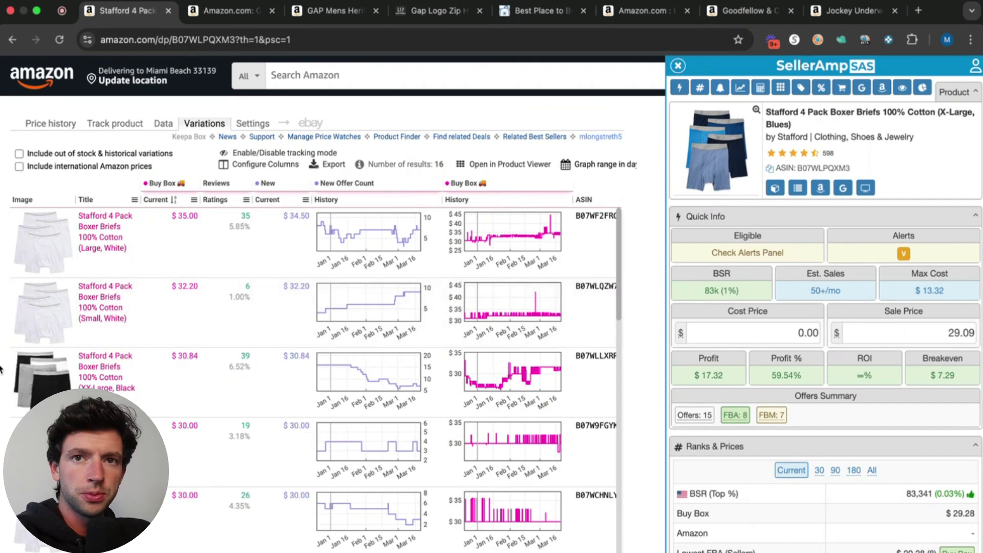
pyautogui.scroll(5, 76, 323)
pyautogui.scroll(-5, 202, 292)
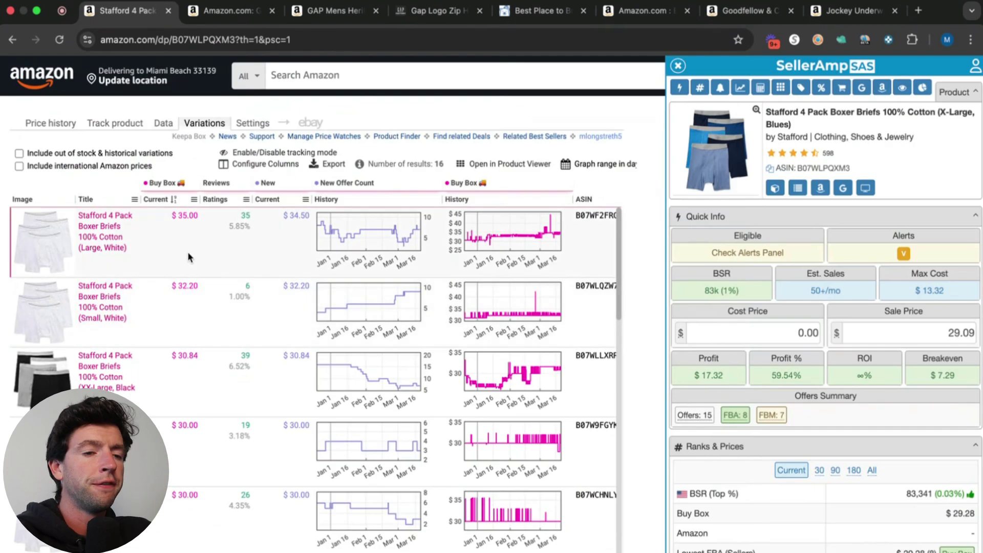
pyautogui.hscroll(10, 369, 276)
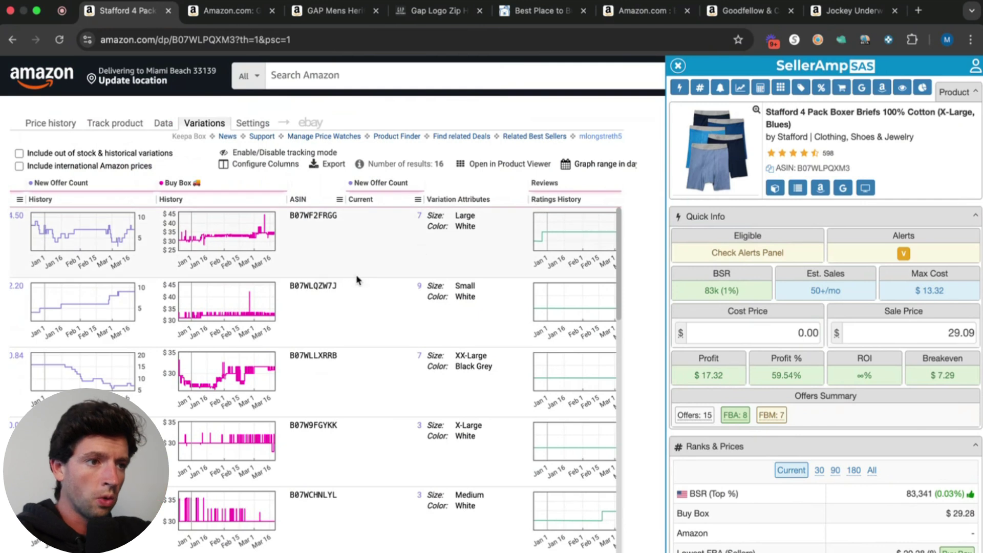
pyautogui.hscroll(-10, 318, 292)
pyautogui.scroll(5, 234, 193)
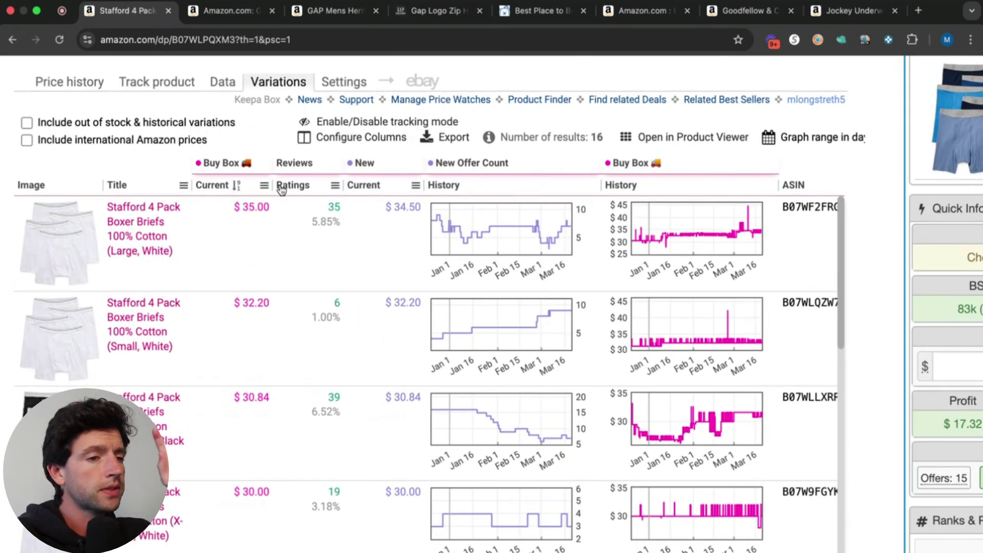
pyautogui.click(379, 188)
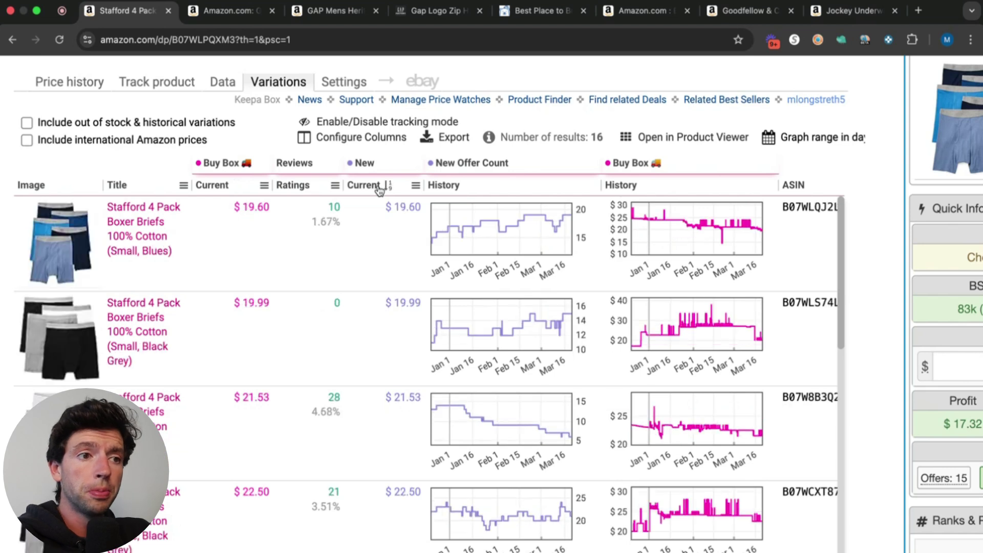
pyautogui.click(378, 188)
pyautogui.scroll(5, 160, 208)
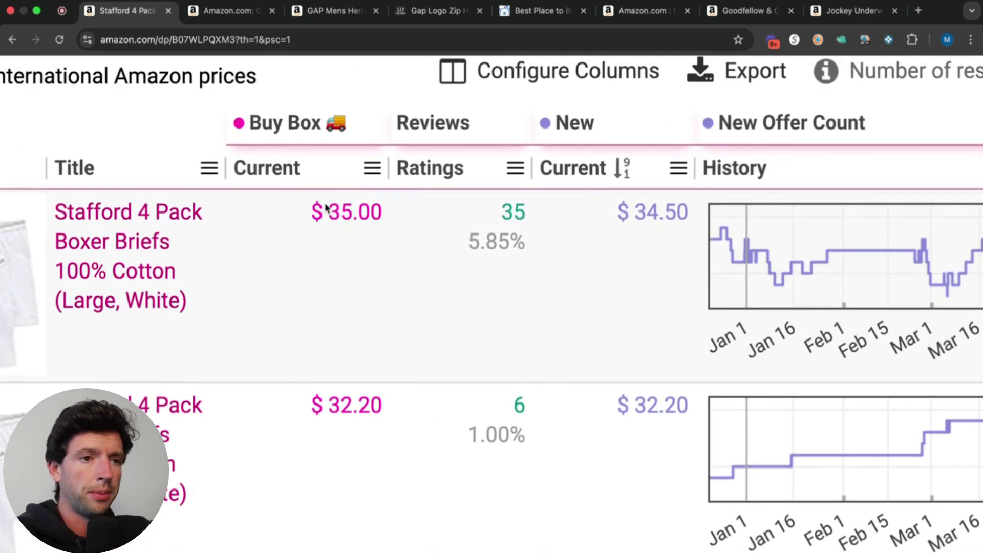
# Review the New Offer Count history charts at normal page zoom, then switch to the Great Value cheese listing.
pyautogui.scroll(-5, 326, 207)
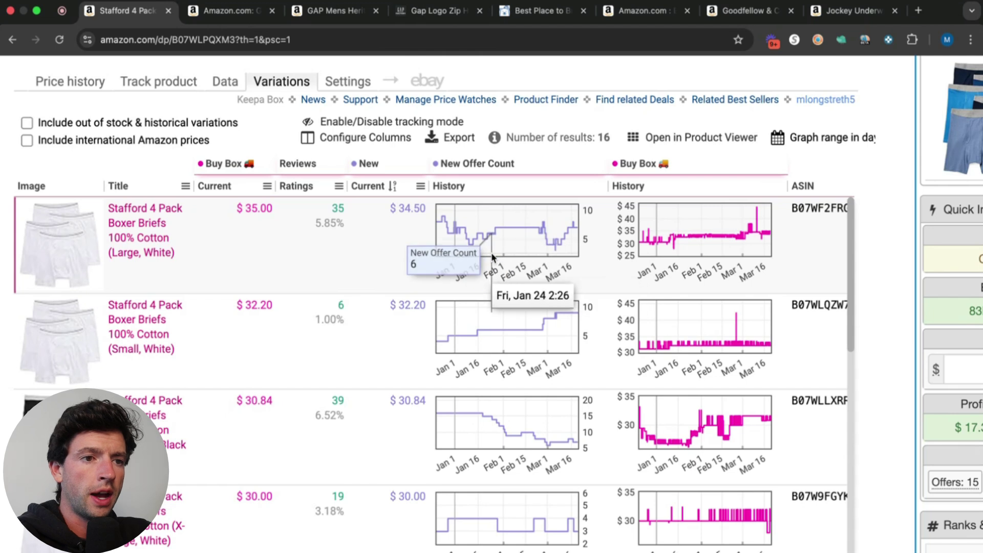
pyautogui.press('super+minus')
pyautogui.press('super+minus')
pyautogui.press('super+minus')
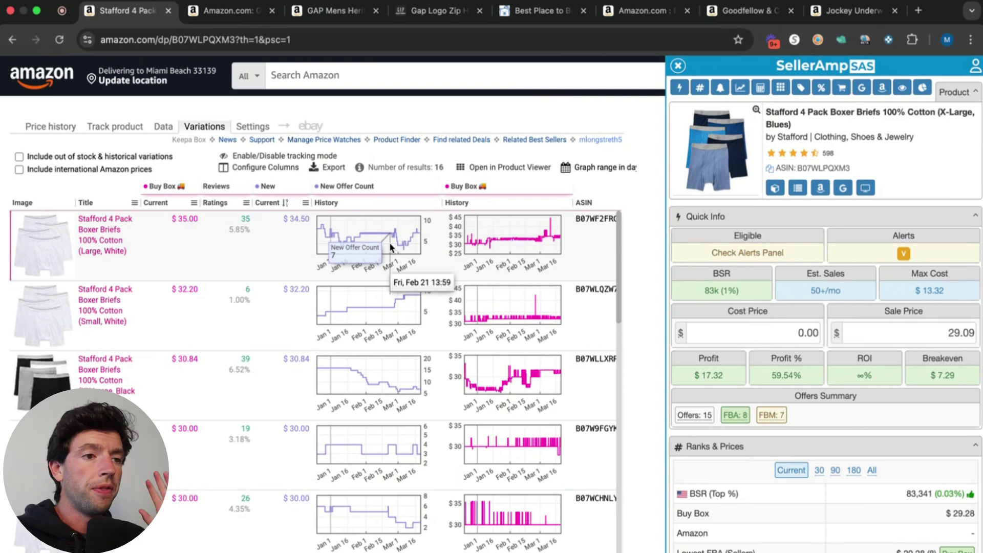
pyautogui.scroll(5, 388, 241)
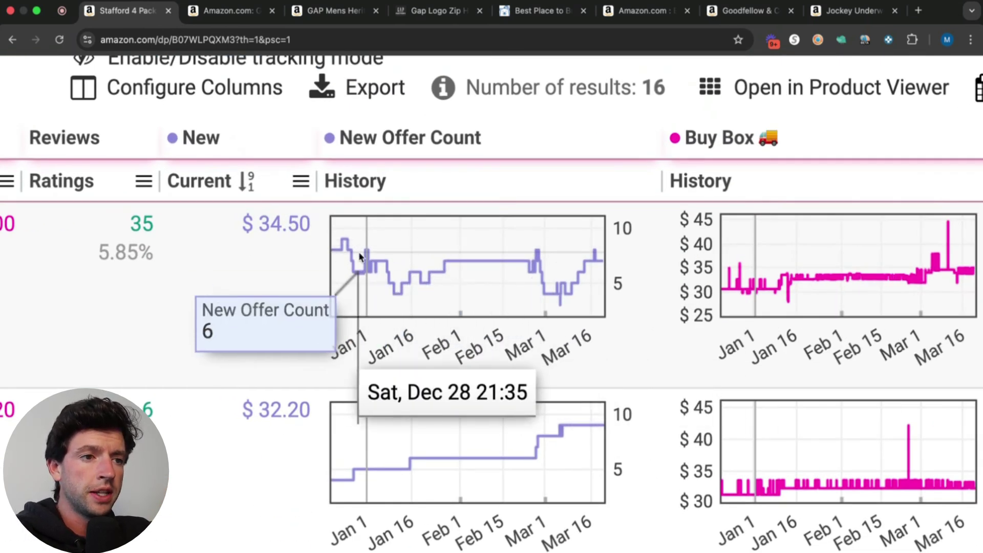
pyautogui.scroll(-5, 372, 254)
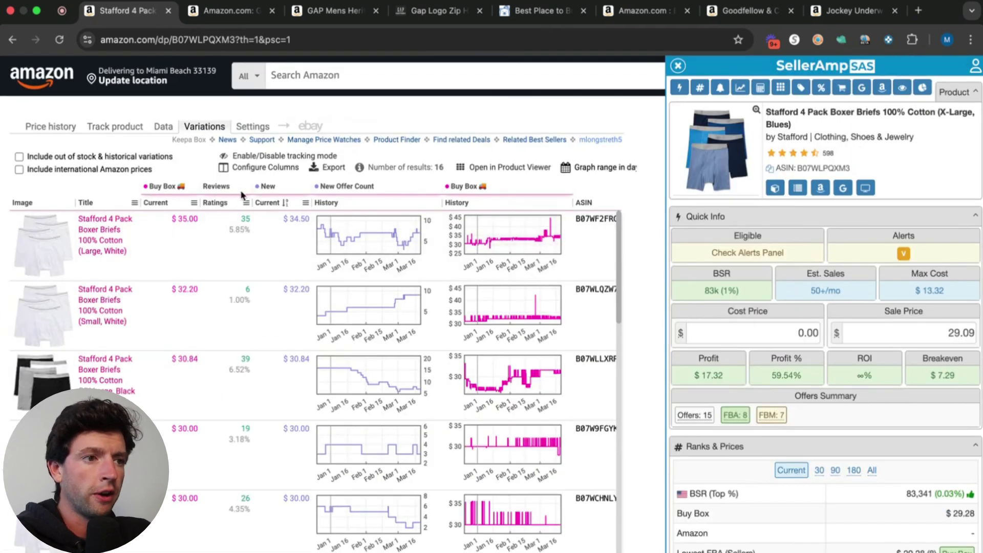
pyautogui.scroll(4, 4, 259)
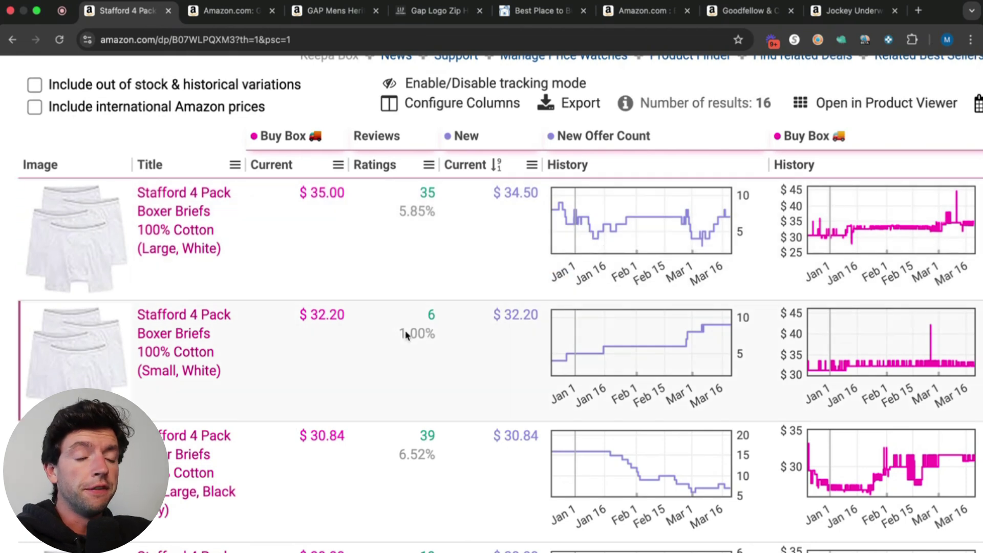
pyautogui.moveTo(688, 219)
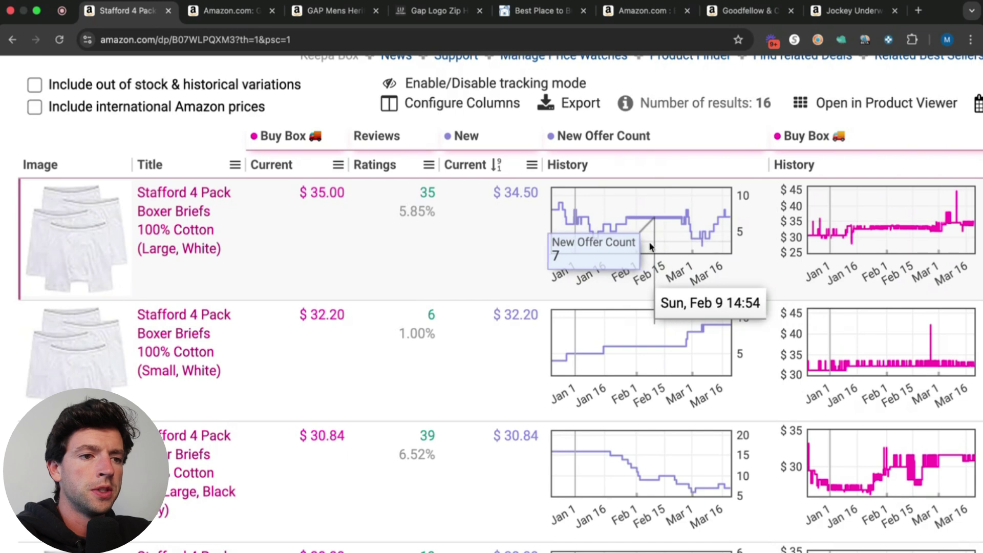
pyautogui.scroll(-3, 680, 333)
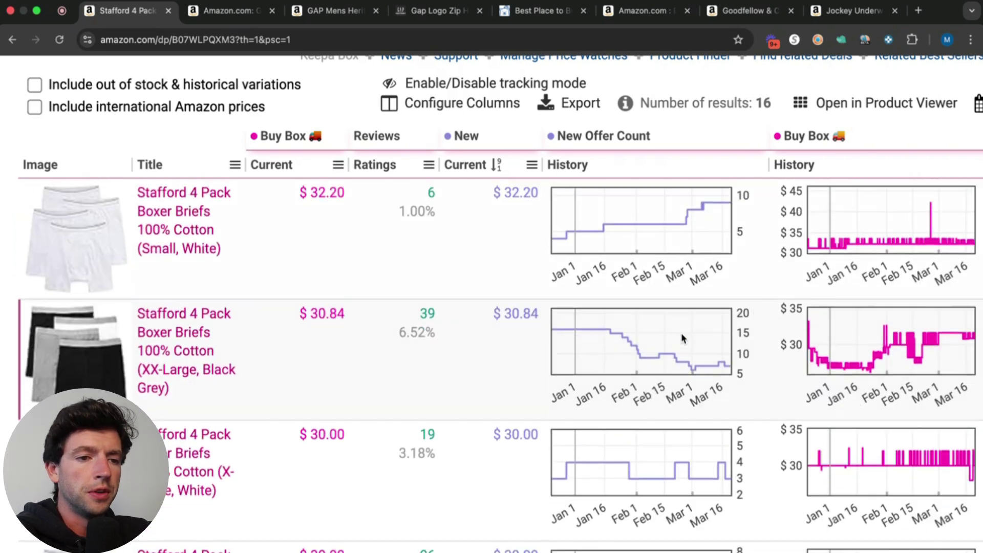
pyautogui.hotkey('ctrl', 'Tab')
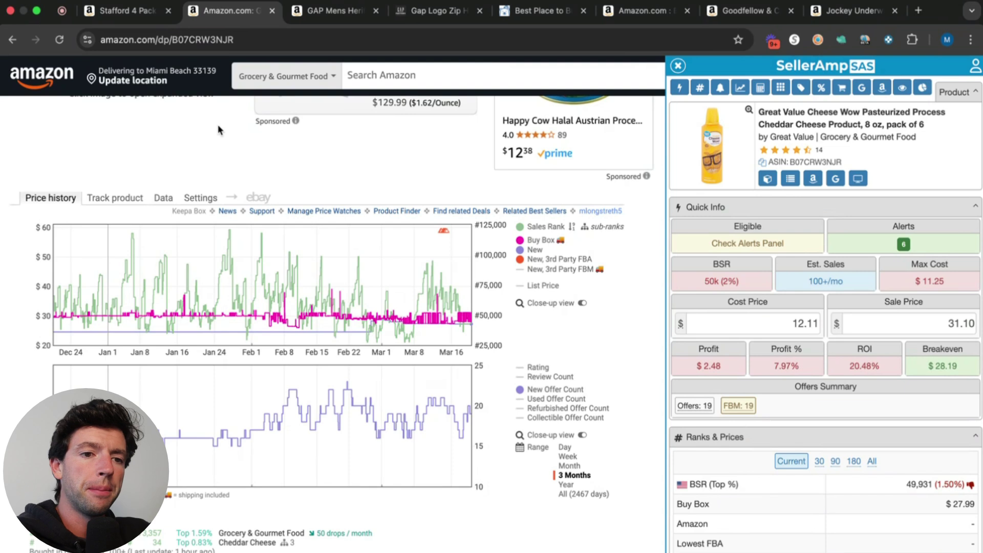
# Scroll the cheese listing to Keepa's price history chart showing the $31.10 Buy Box held by FBM seller ASY_STORE.
pyautogui.scroll(15, 217, 124)
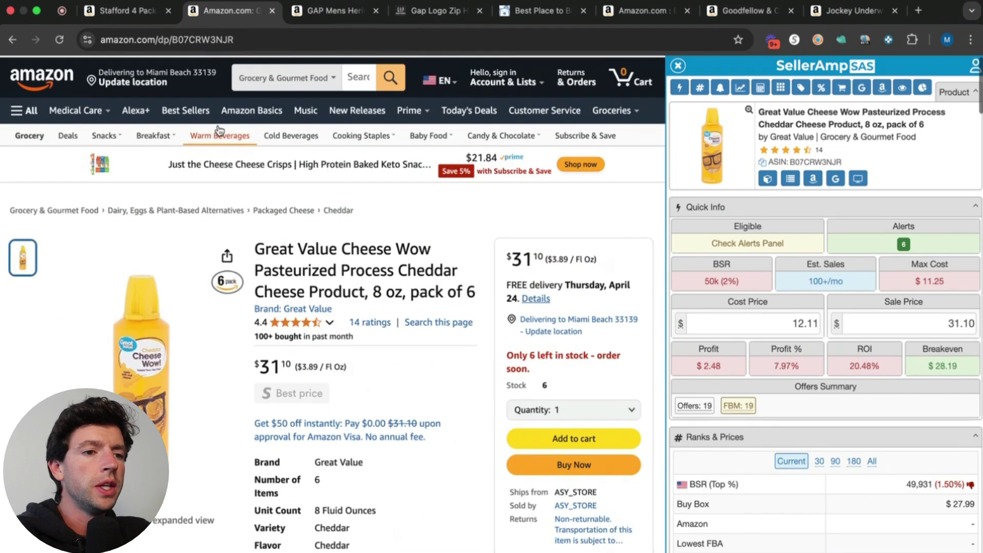
pyautogui.scroll(5, 562, 251)
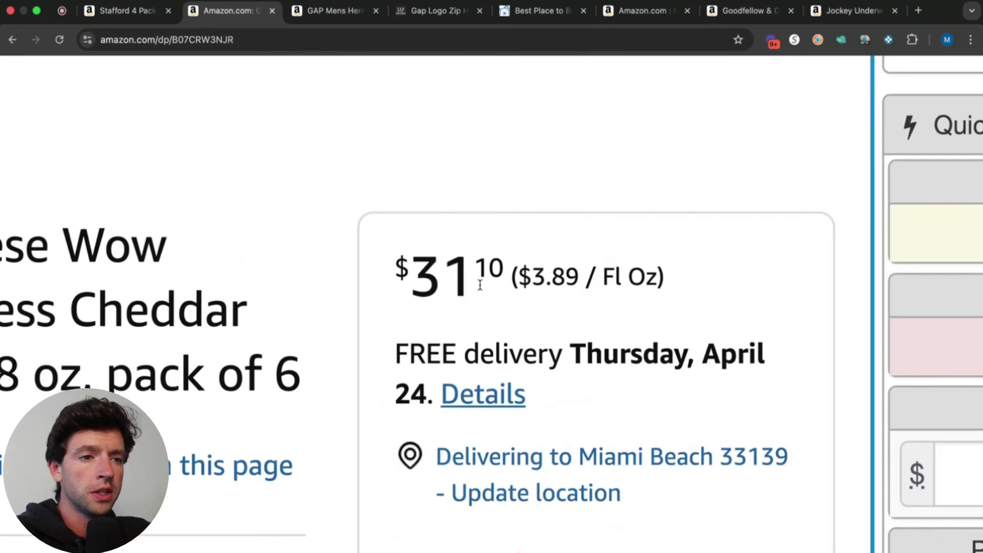
pyautogui.scroll(-5, 482, 284)
pyautogui.scroll(-10, 481, 286)
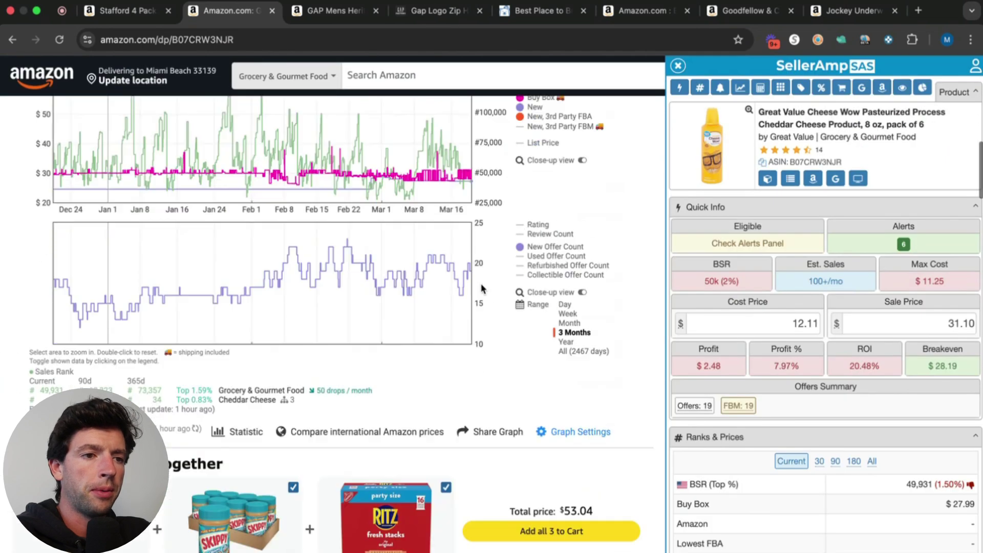
pyautogui.scroll(5, 459, 205)
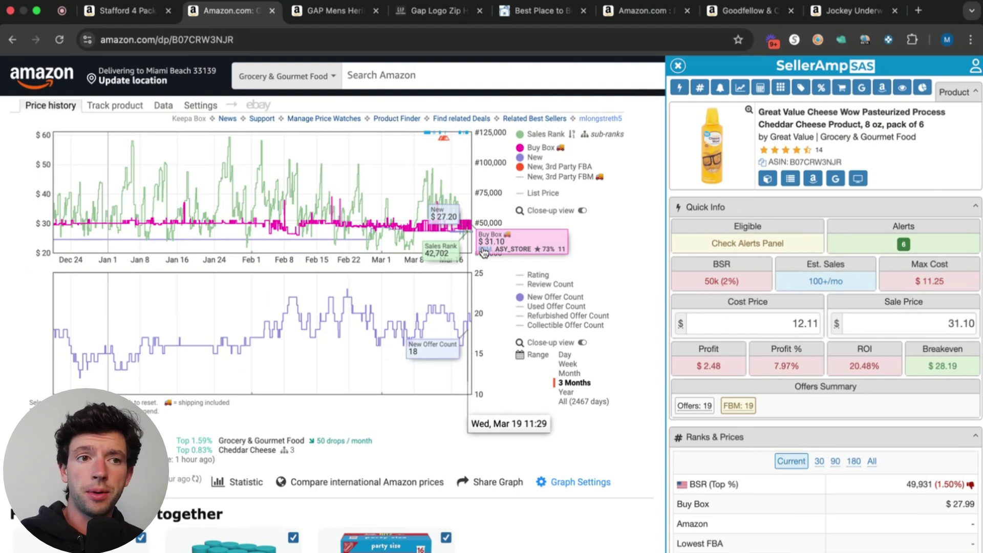
pyautogui.scroll(15, 483, 252)
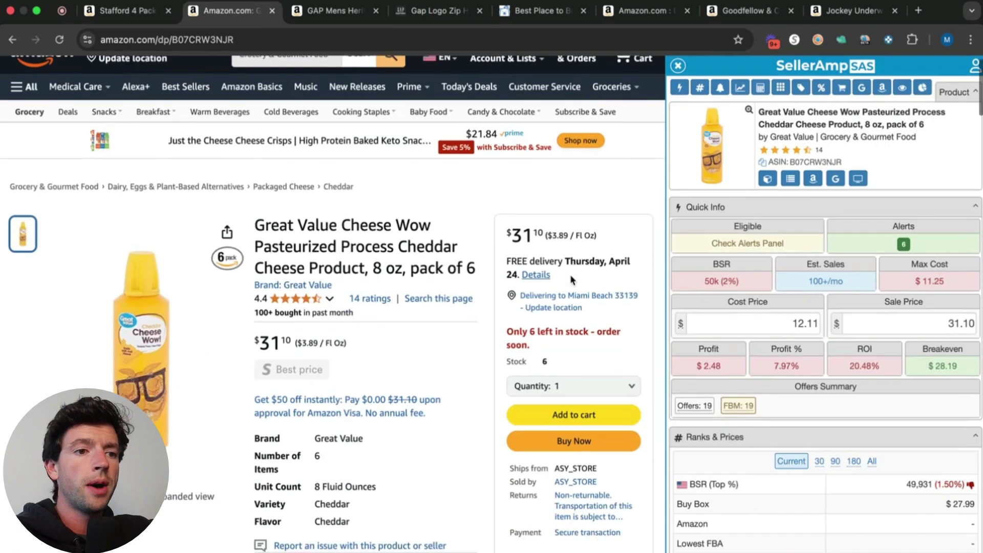
pyautogui.scroll(-12, 572, 279)
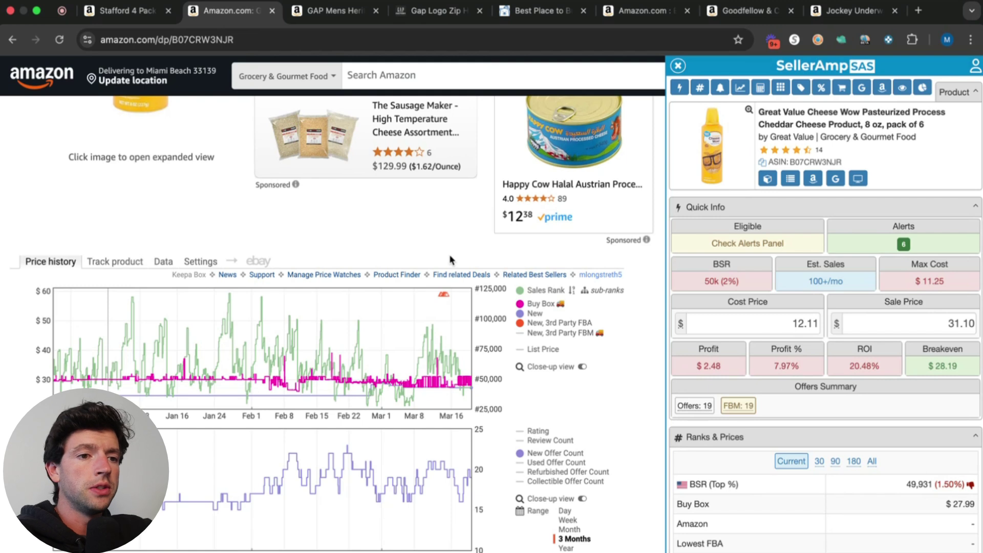
pyautogui.scroll(15, 450, 260)
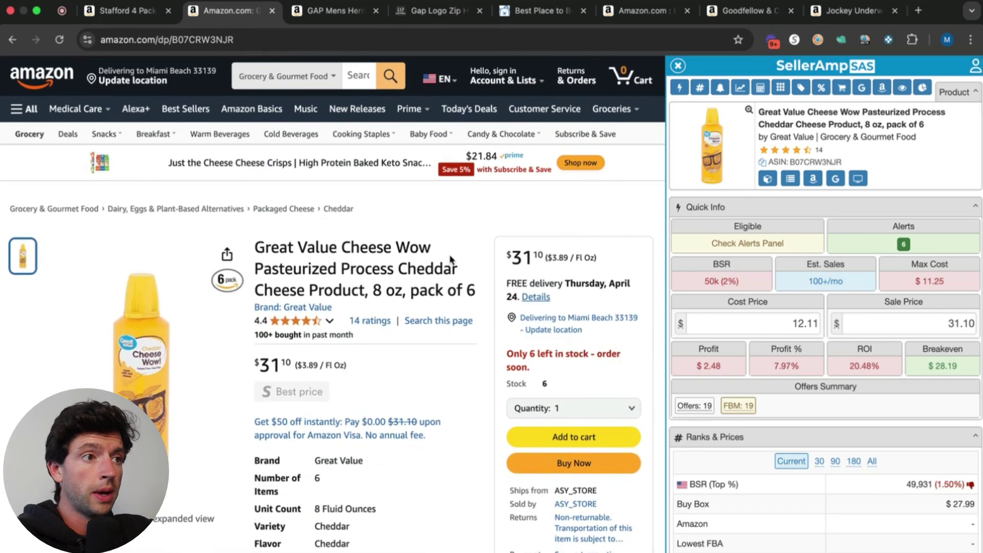
pyautogui.scroll(-15, 520, 285)
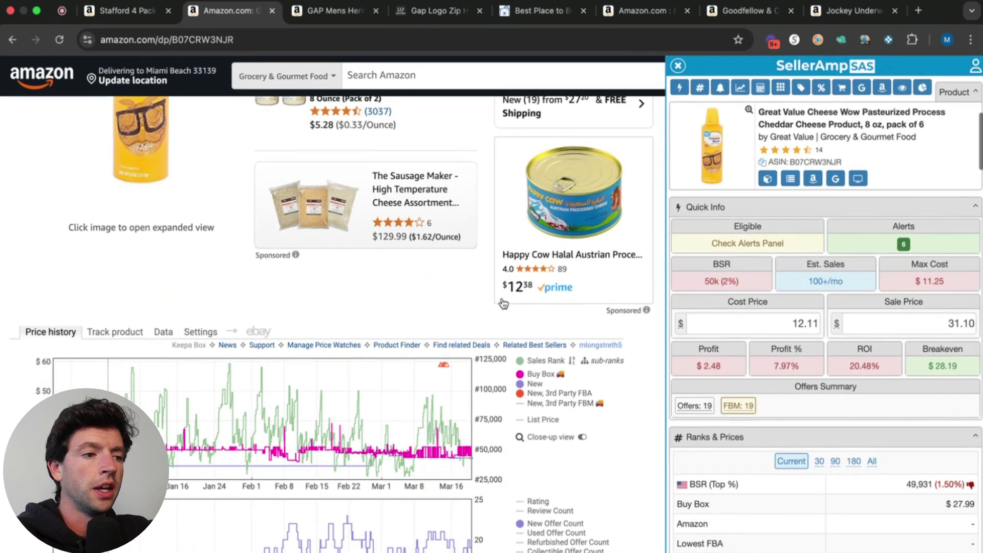
pyautogui.scroll(-3, 442, 261)
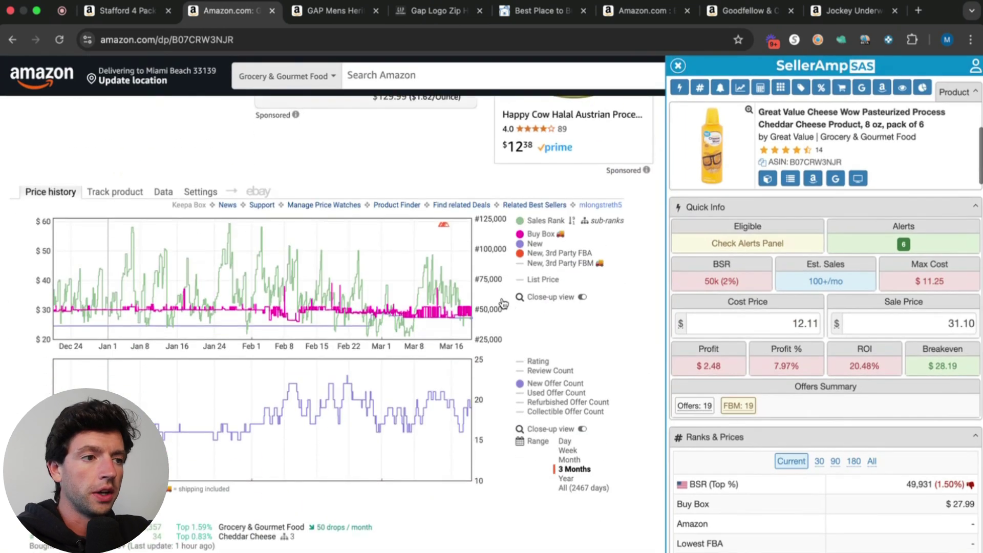
# Open Buy Box Statistics and sort sellers by Last won and % won, ending on Last won ascending.
pyautogui.click(162, 176)
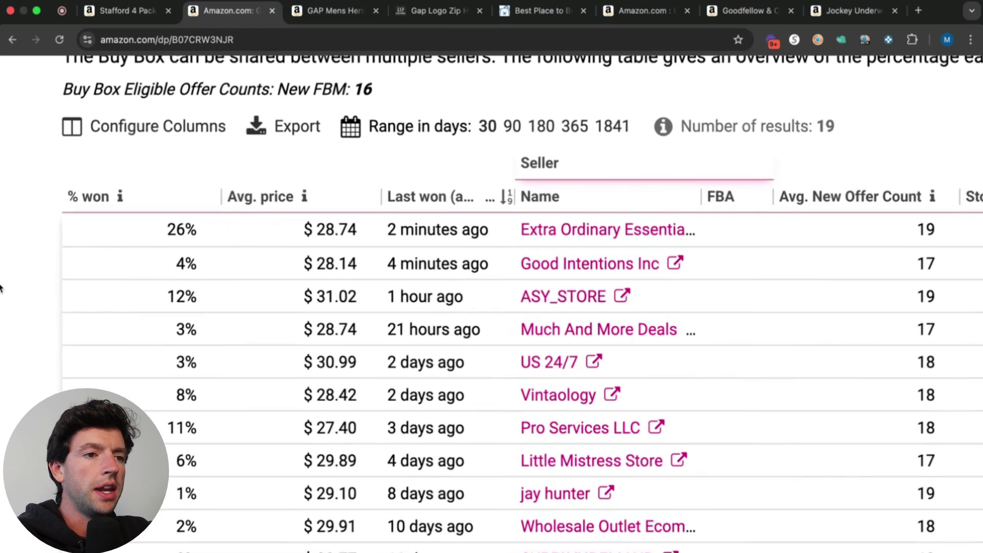
pyautogui.click(458, 202)
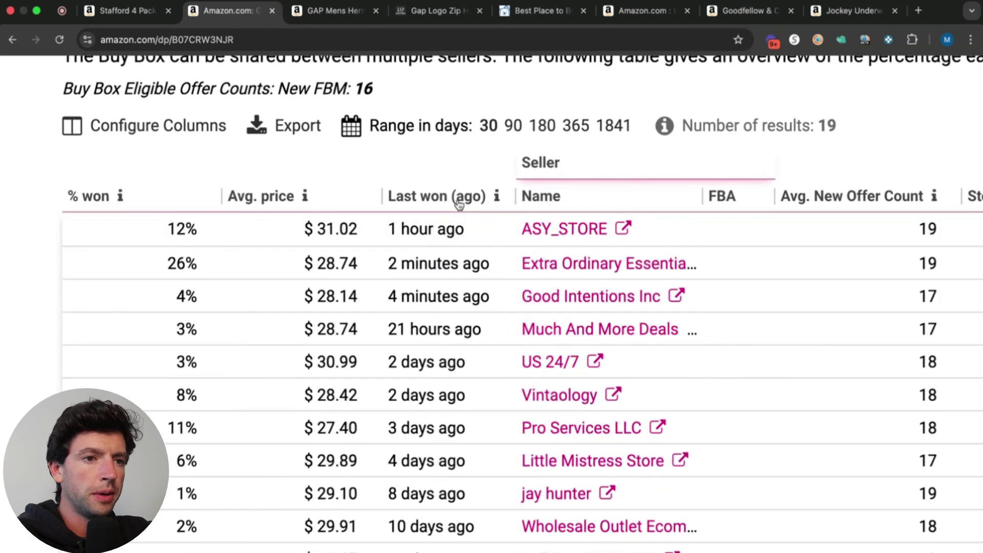
pyautogui.click(458, 203)
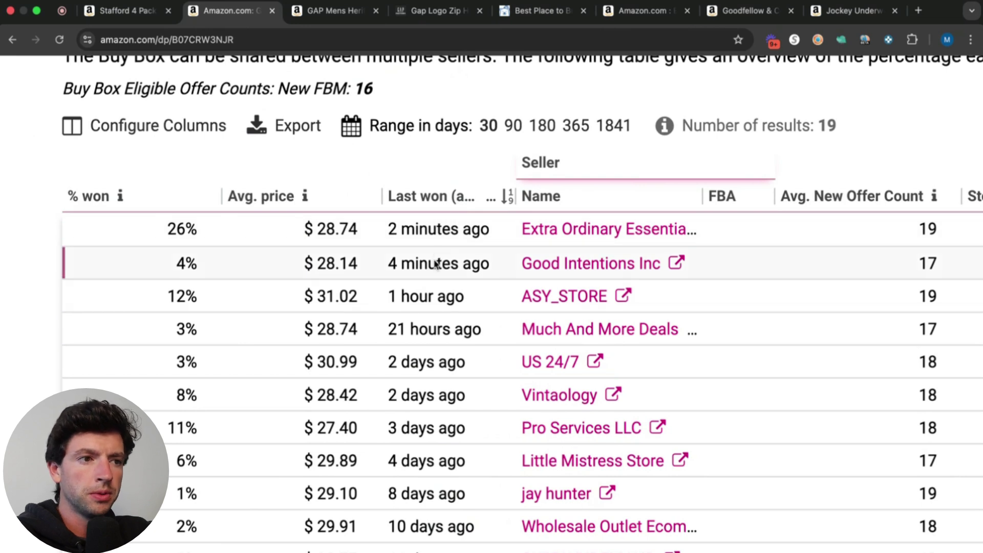
pyautogui.click(175, 203)
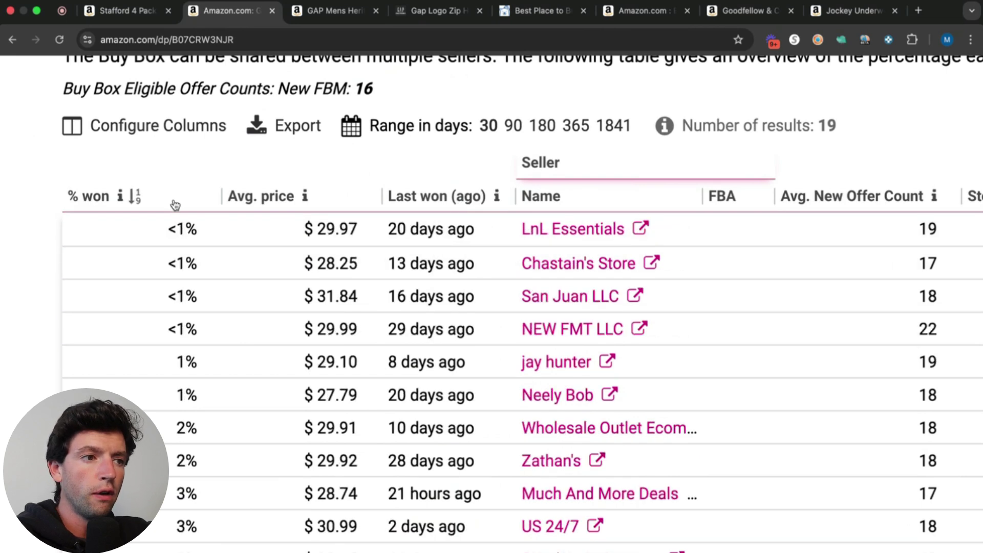
pyautogui.click(175, 204)
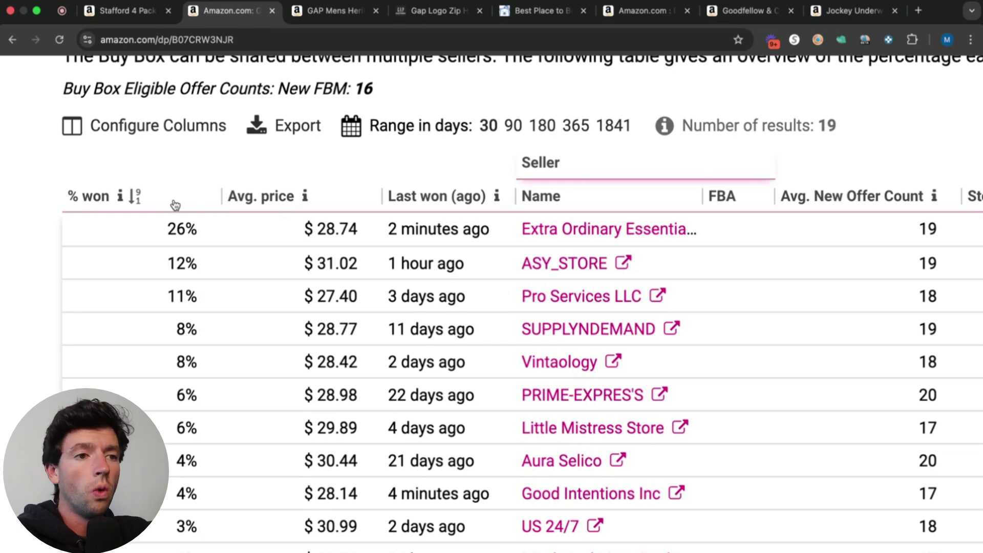
pyautogui.click(414, 206)
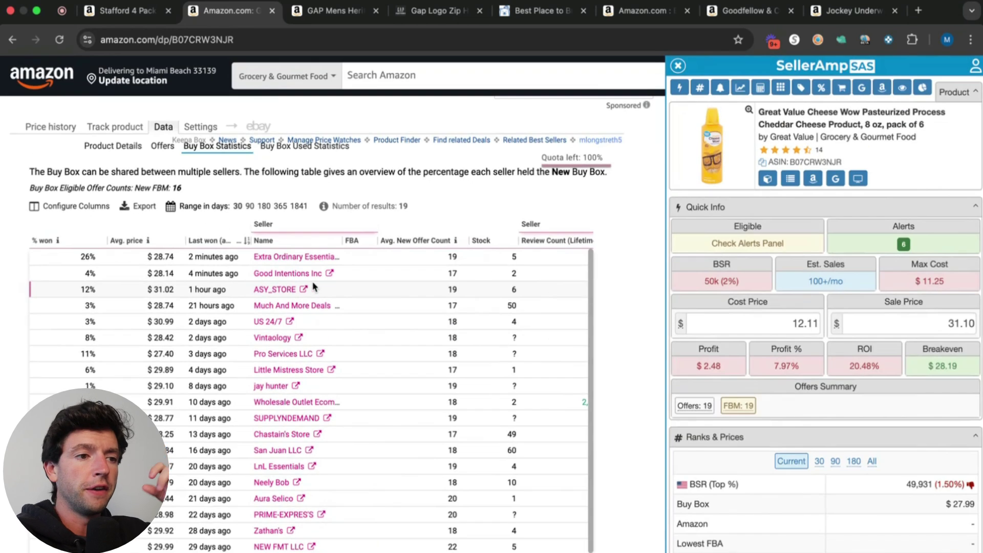
pyautogui.scroll(10, 411, 213)
pyautogui.scroll(-3, 410, 213)
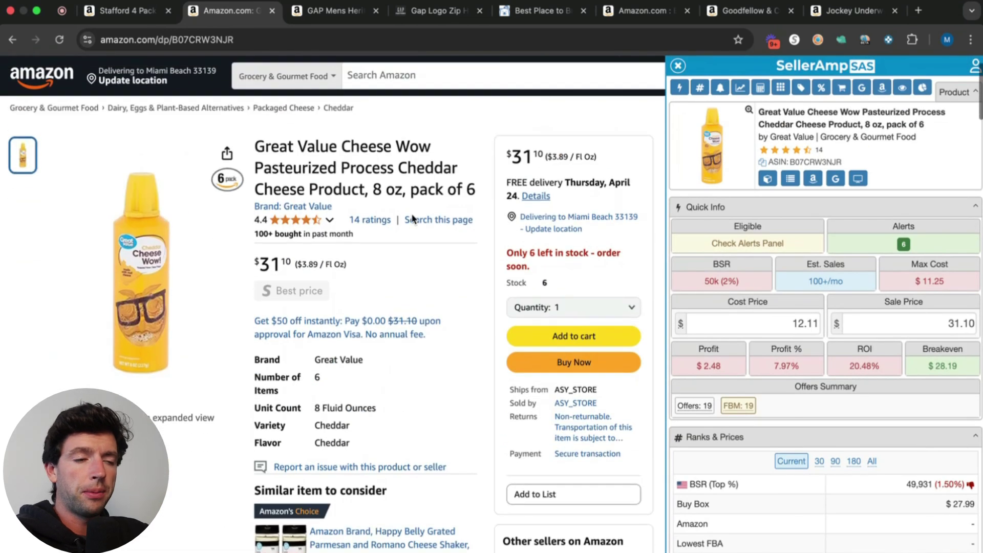
pyautogui.scroll(5, 588, 149)
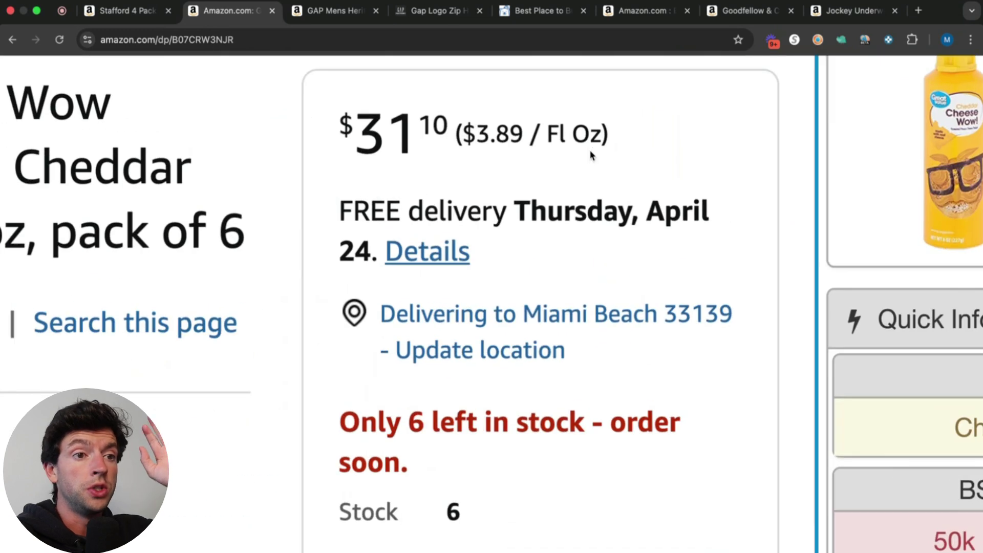
pyautogui.scroll(-5, 589, 150)
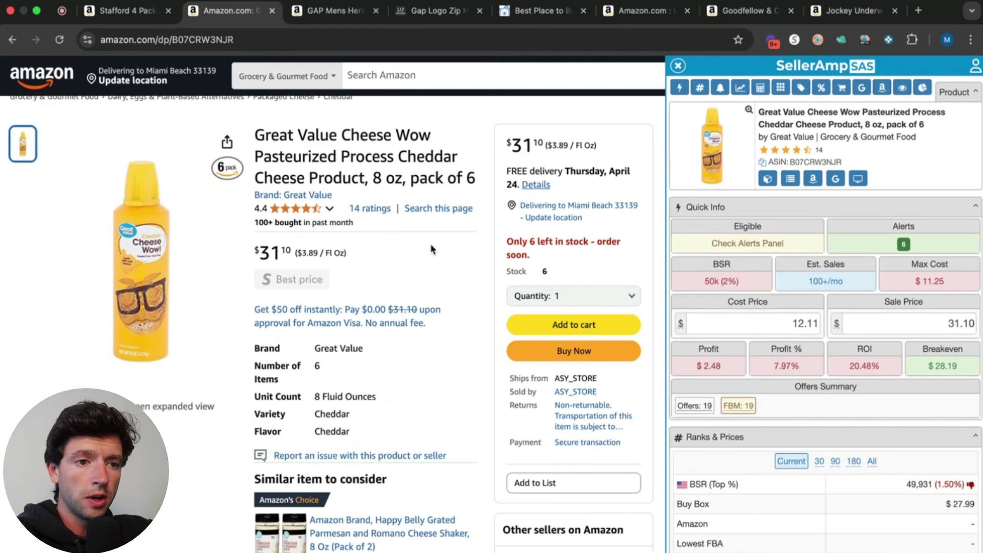
pyautogui.scroll(-10, 432, 249)
pyautogui.scroll(5, 7, 312)
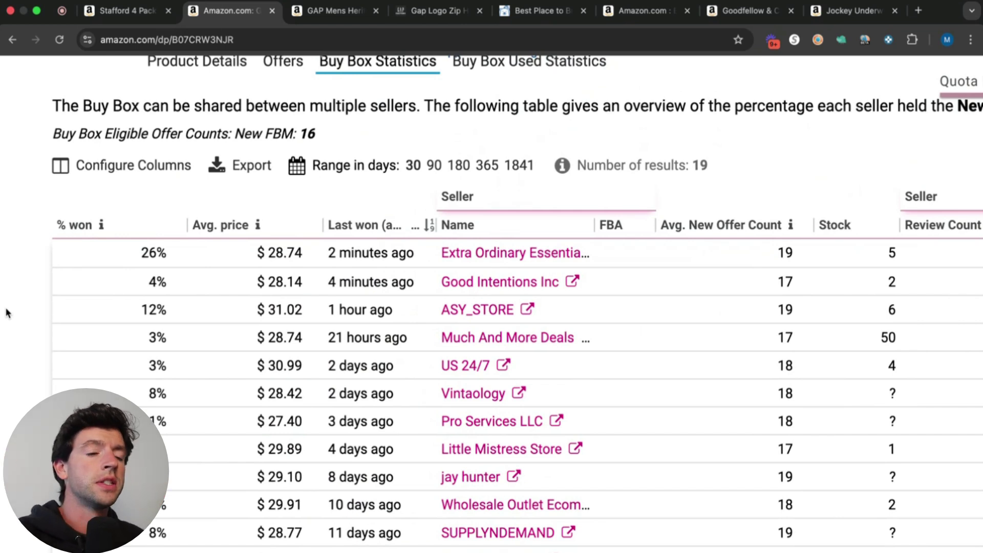
pyautogui.scroll(2, 8, 312)
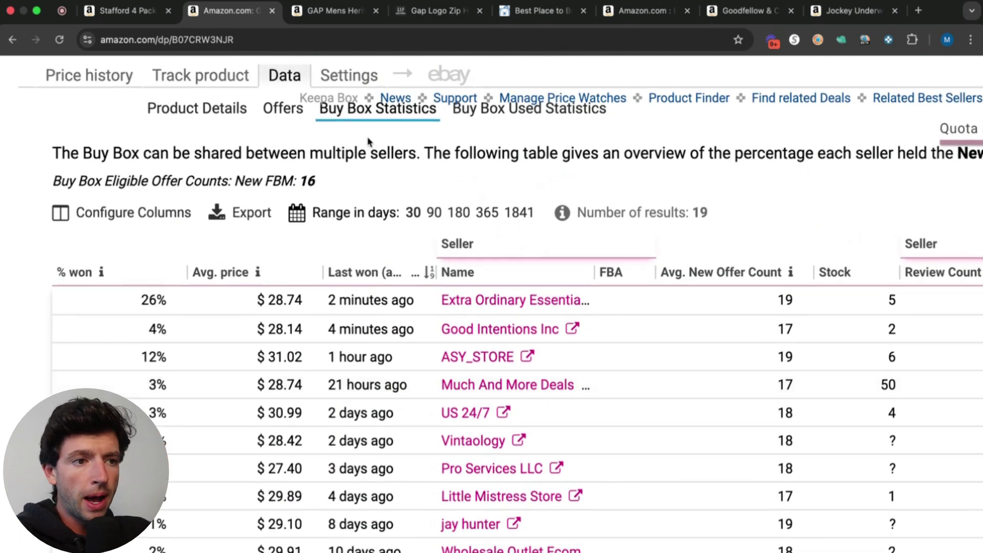
pyautogui.scroll(-2, 370, 153)
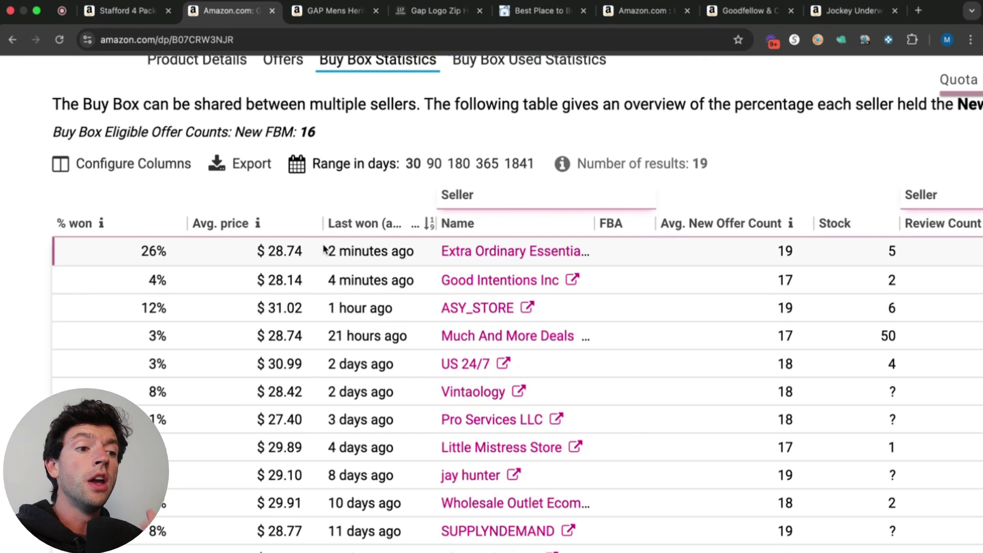
pyautogui.press('super+0')
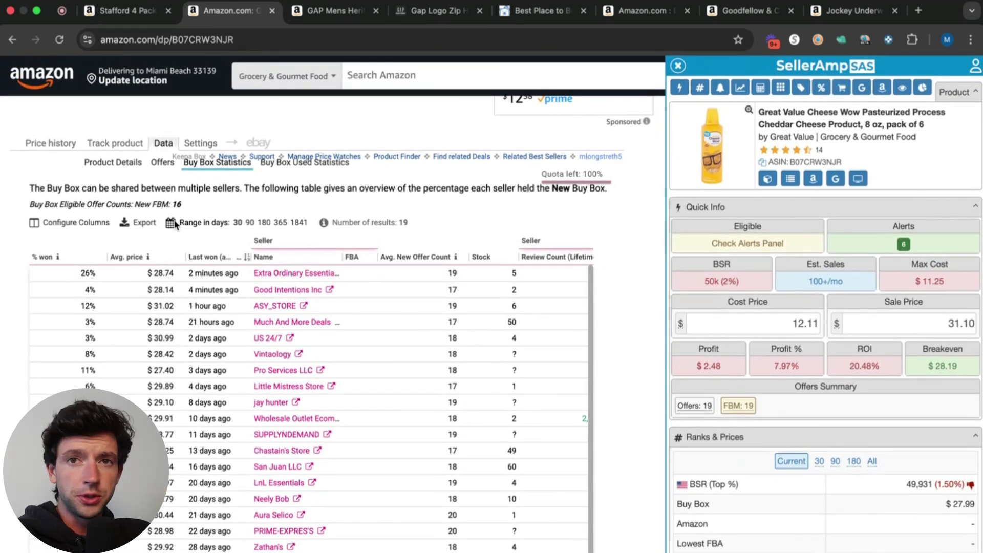
pyautogui.scroll(15, 175, 225)
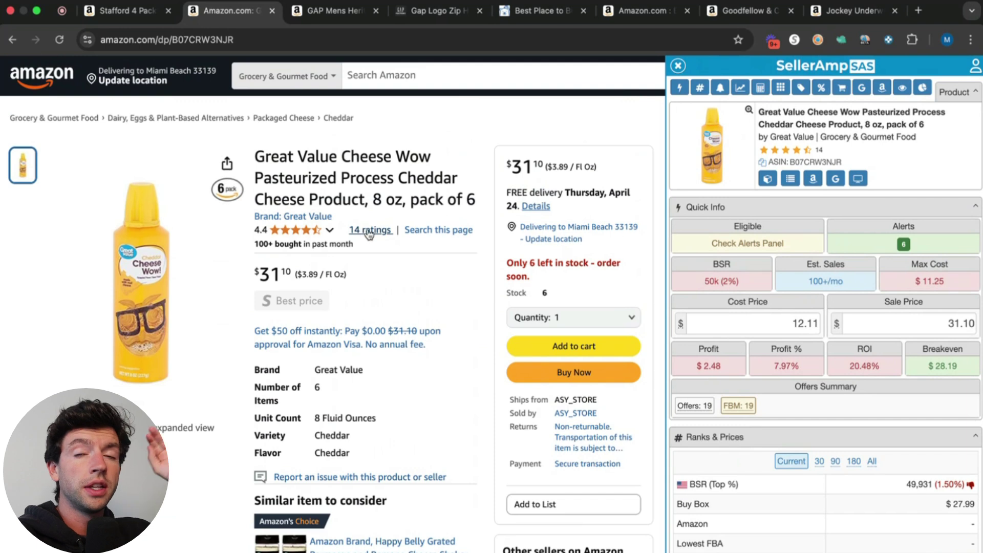
pyautogui.scroll(-15, 369, 233)
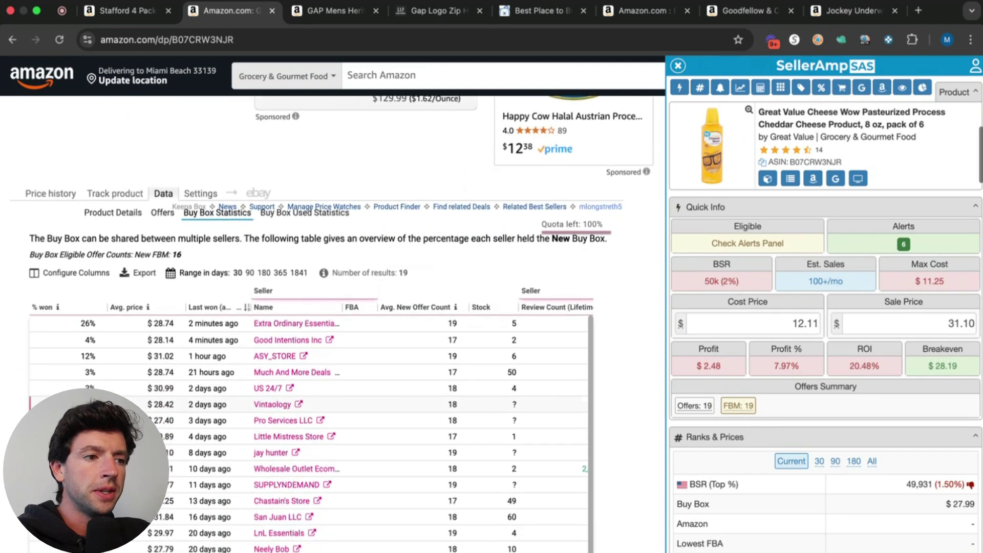
pyautogui.press('super+equal')
pyautogui.press('super+equal')
pyautogui.press('super+equal')
pyautogui.press('super+equal')
pyautogui.press('super+equal')
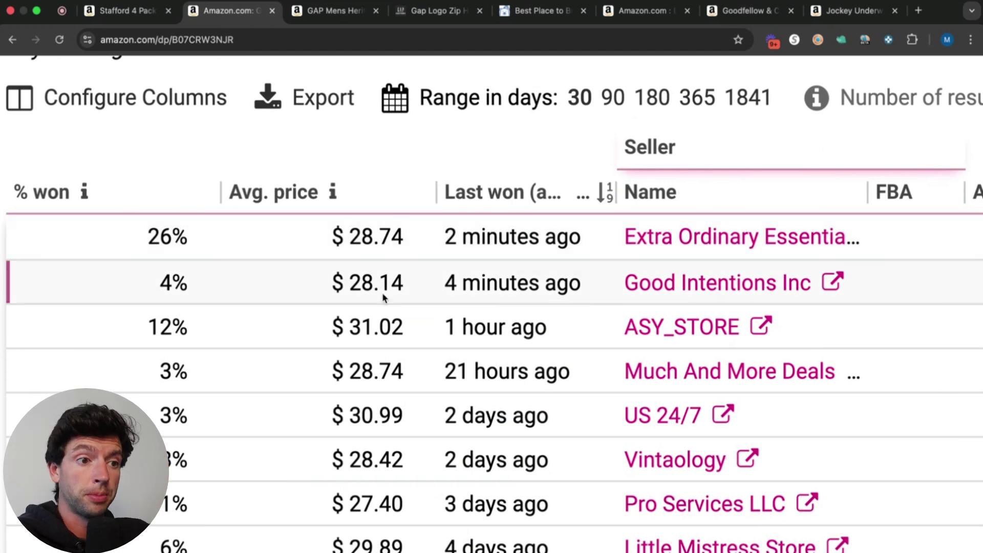
pyautogui.click(319, 12)
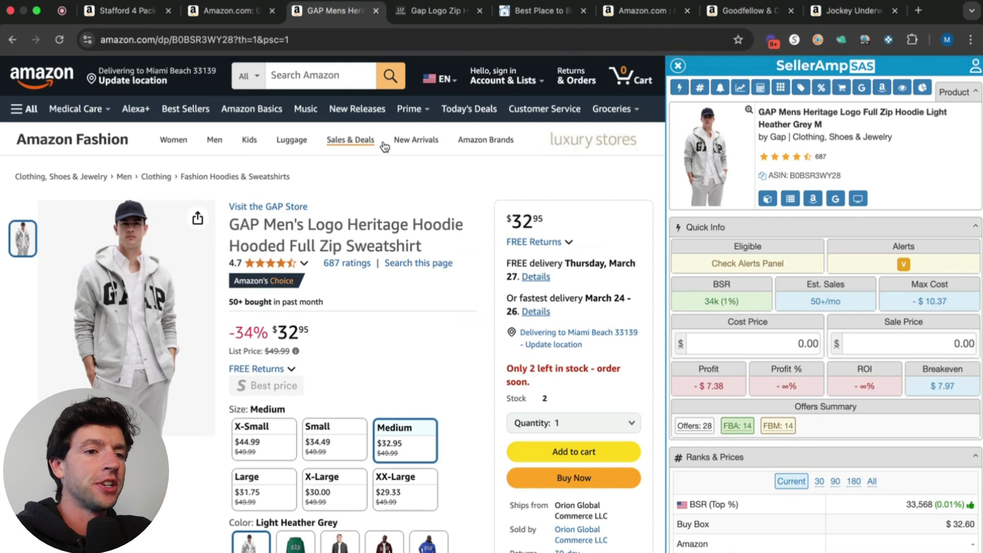
# Scroll the GAP hoodie listing to Keepa's 3-month chart, with new offers rising from 15 to about 30.
pyautogui.scroll(-3, 370, 208)
pyautogui.scroll(2, 378, 220)
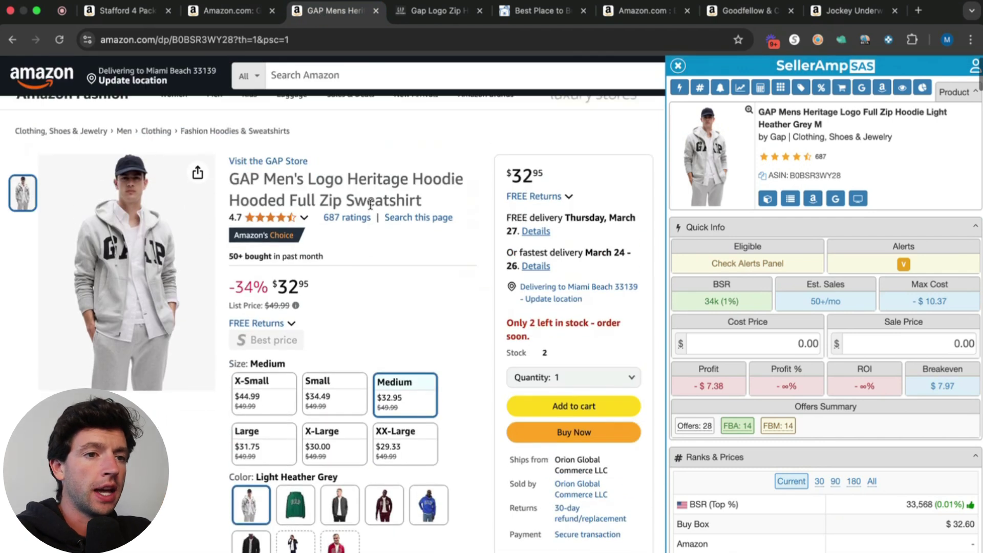
pyautogui.scroll(-15, 405, 239)
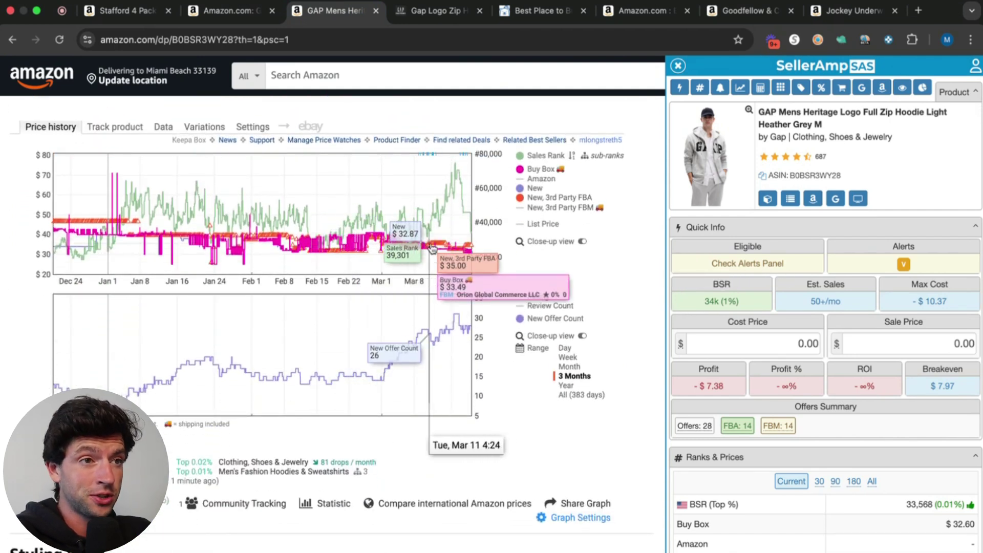
# Check the Logo Zip Hoodie's $29.99 price on Gap Factory after dismissing the offers overlay.
pyautogui.click(441, 21)
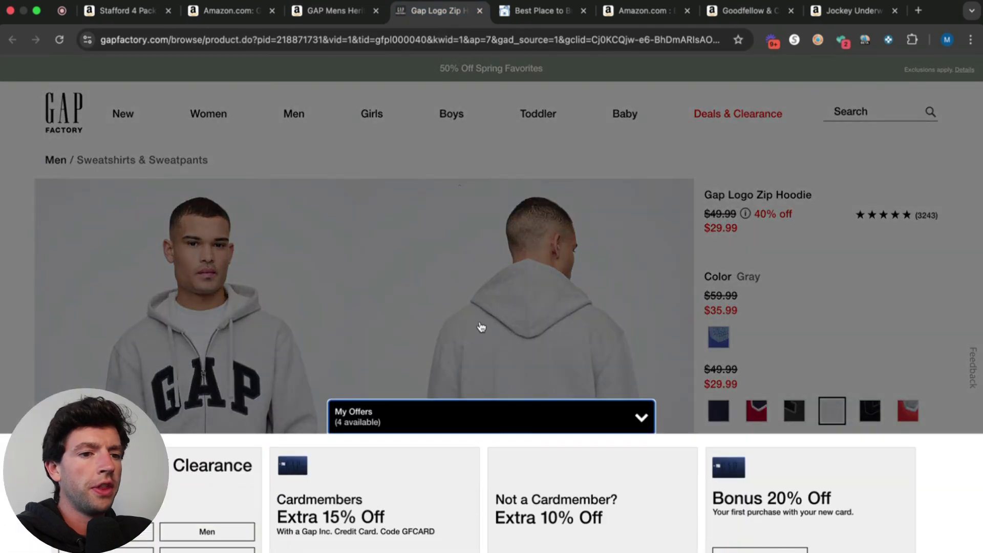
pyautogui.click(637, 406)
pyautogui.scroll(5, 844, 239)
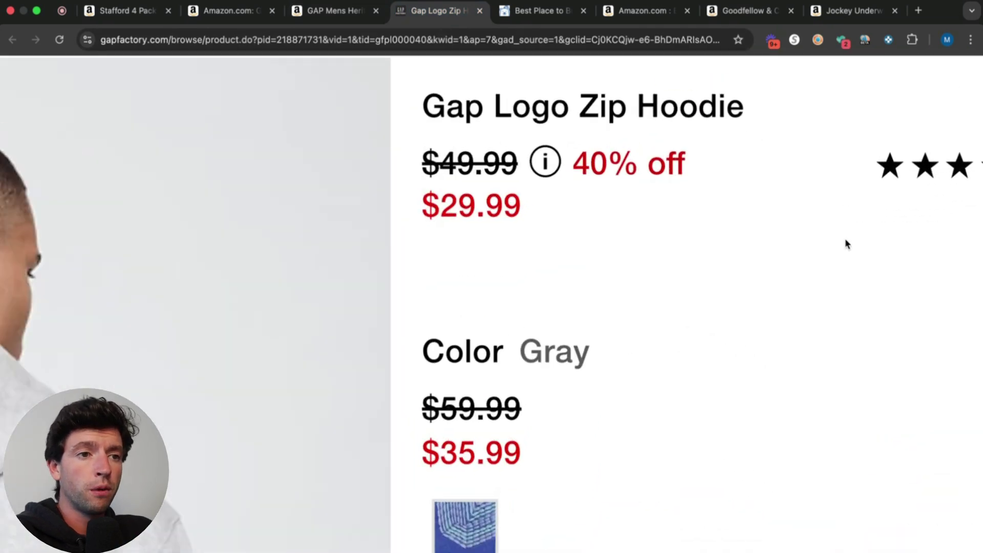
pyautogui.scroll(-5, 844, 244)
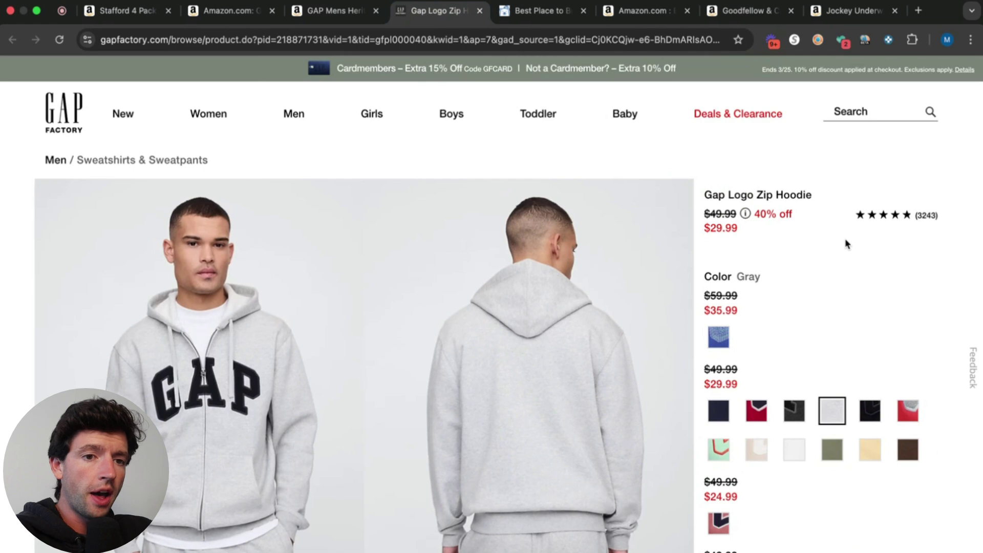
pyautogui.scroll(-20, 845, 241)
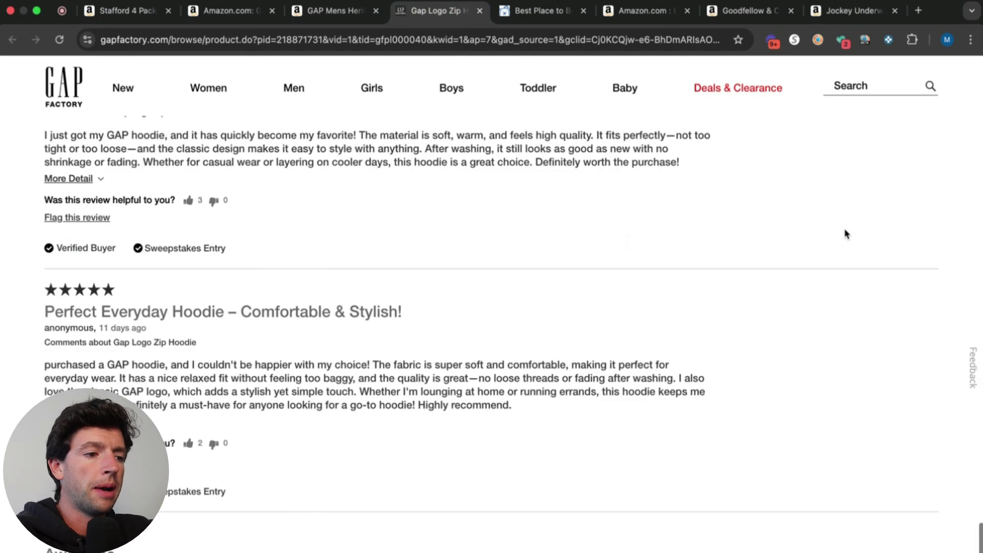
pyautogui.scroll(-10, 844, 233)
pyautogui.scroll(5, 5, 243)
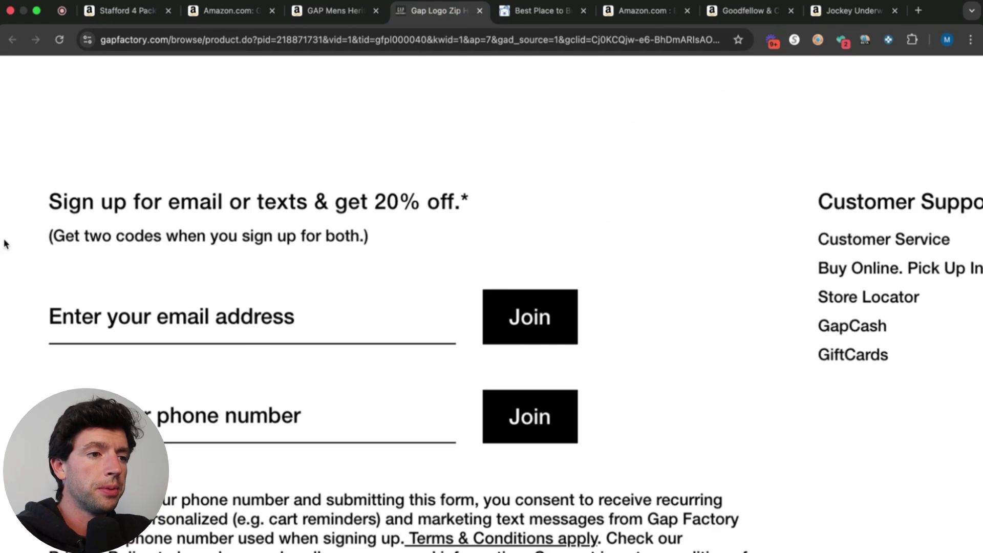
pyautogui.scroll(2, 5, 244)
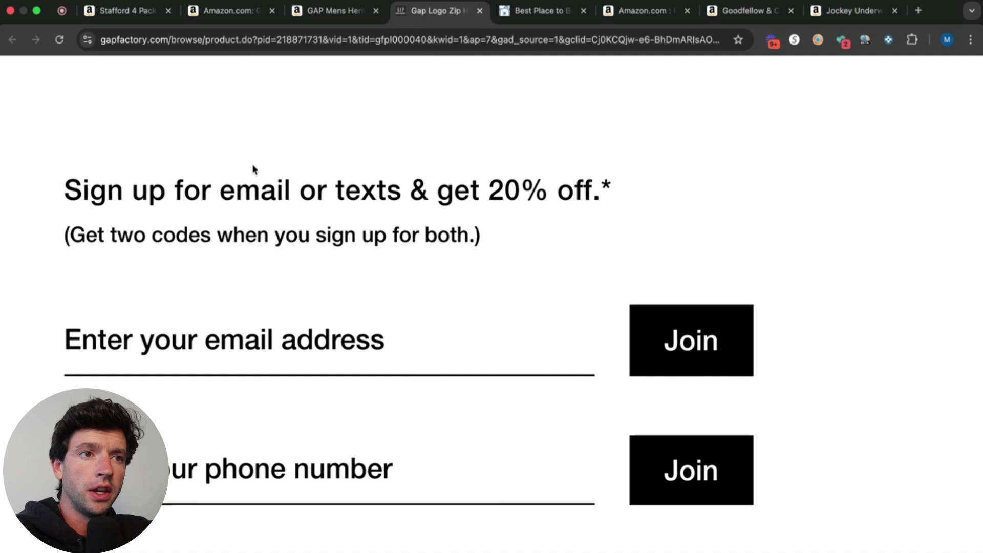
# Look up Gap on CardBear to find 20% off gift cards, then return to the Amazon hoodie listing.
pyautogui.click(504, 11)
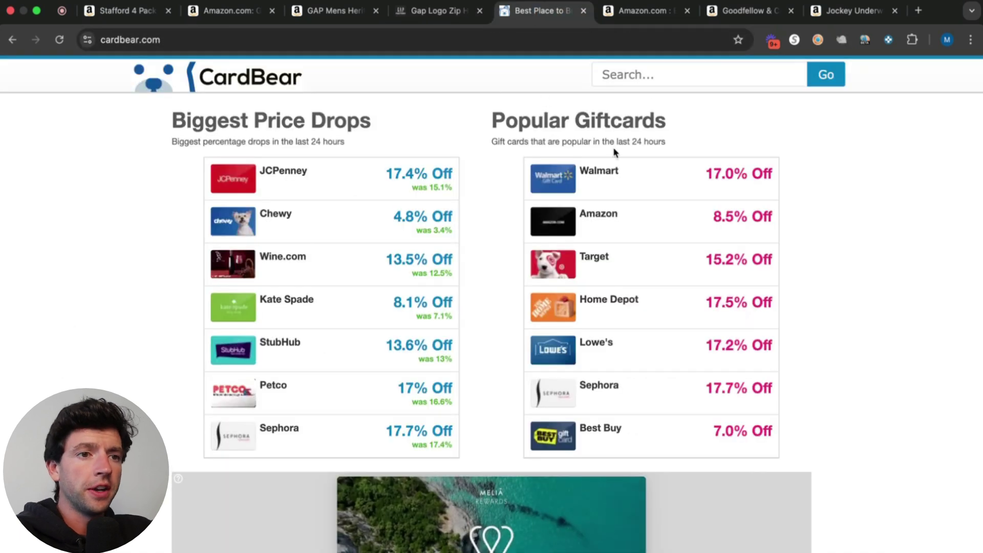
pyautogui.click(651, 77)
pyautogui.write('gap')
pyautogui.click(659, 138)
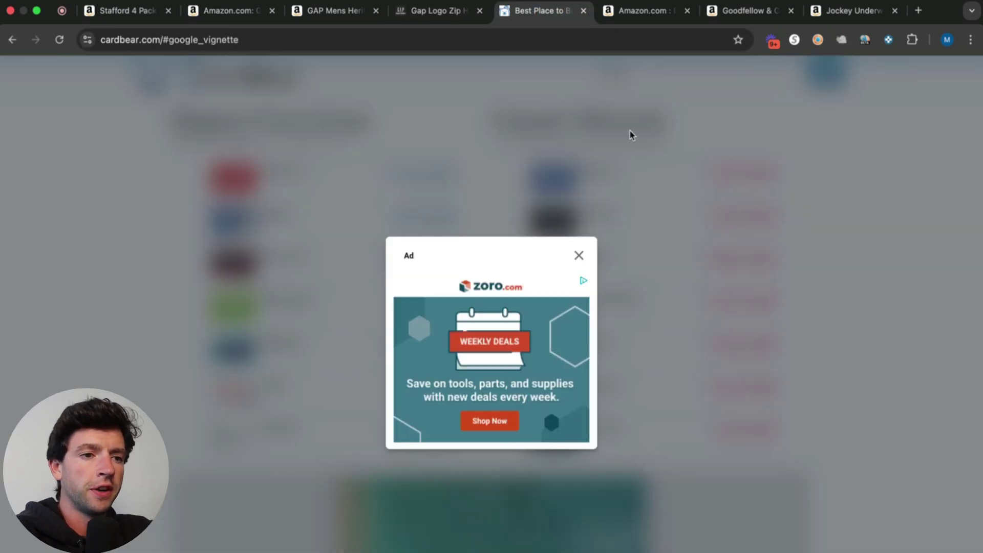
pyautogui.click(579, 255)
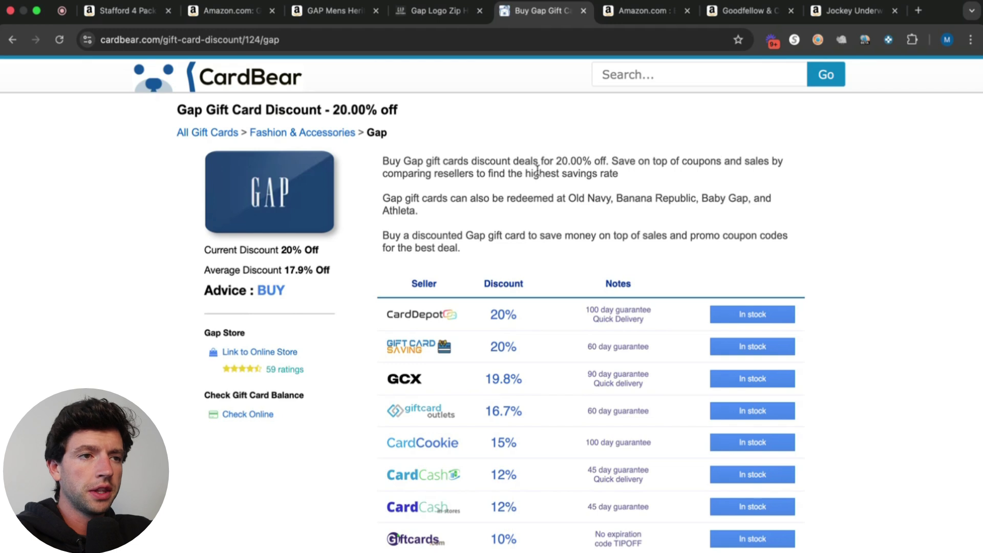
pyautogui.click(331, 15)
# Enter a 30.00 cost price and a 33.00 sale price in SellerAmp.
pyautogui.click(818, 344)
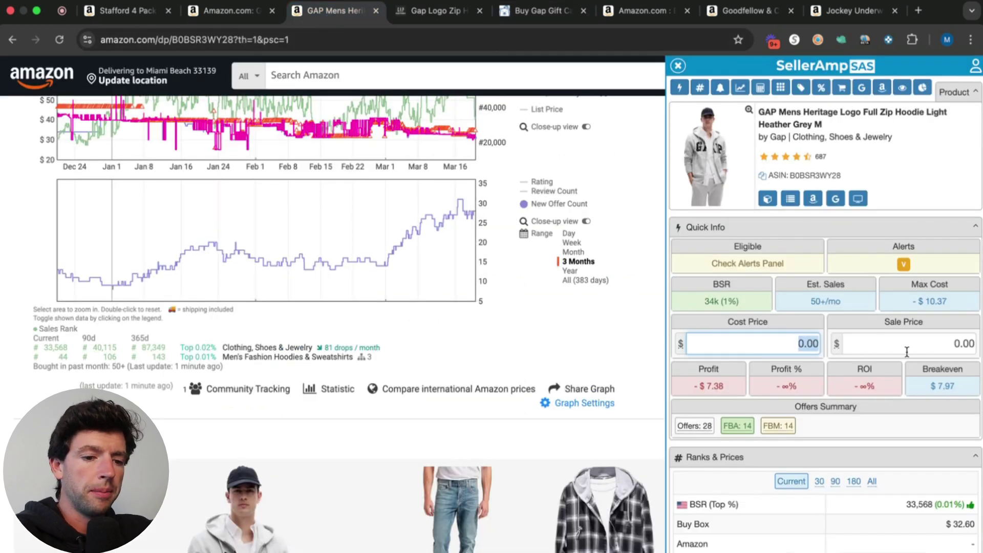
pyautogui.write('30')
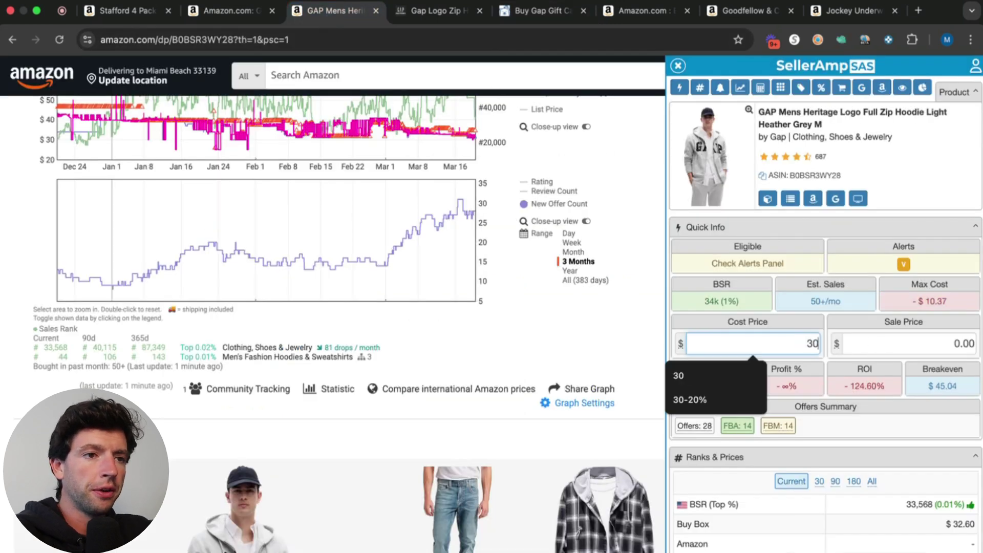
pyautogui.click(940, 348)
pyautogui.write('33')
pyautogui.click(964, 319)
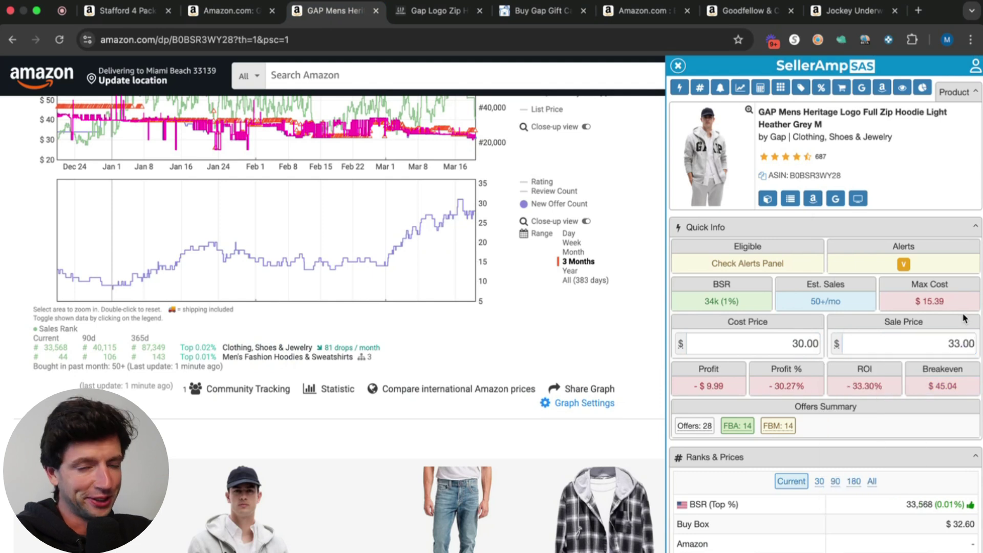
pyautogui.scroll(5, 969, 333)
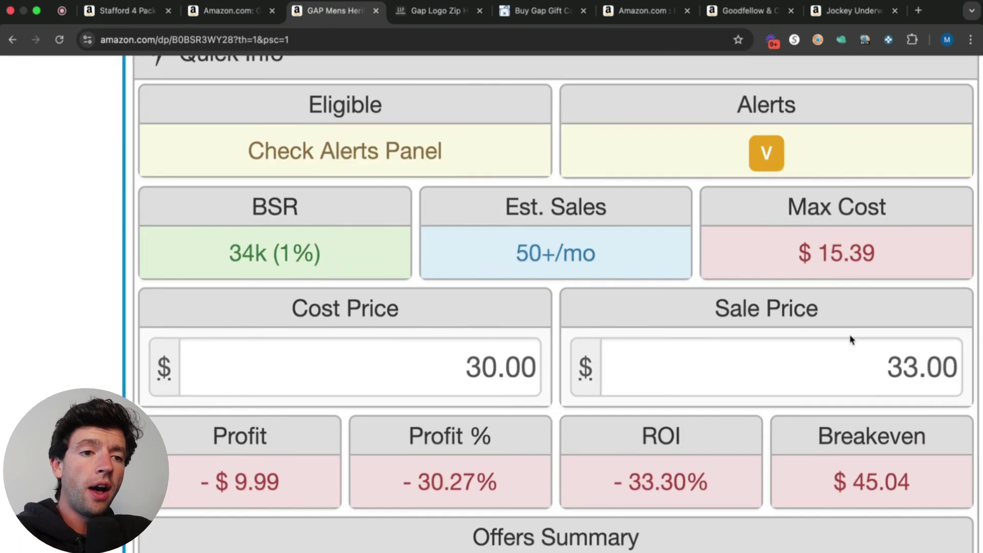
# Apply two 20% discounts to the cost, bringing it to 19.20 for $0.81 profit.
pyautogui.click(507, 367)
pyautogui.click(535, 367)
pyautogui.write('-20%')
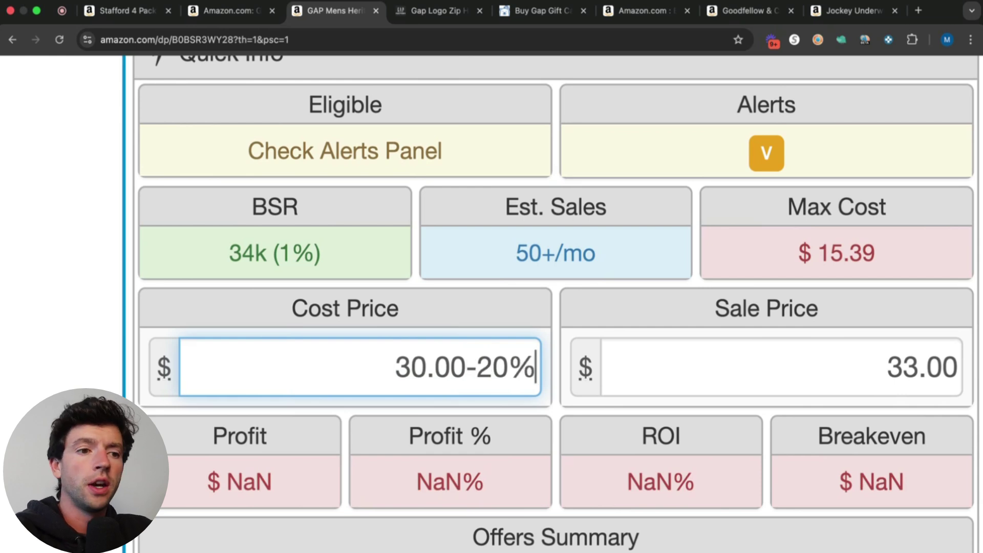
pyautogui.press('Return')
pyautogui.write('-20%')
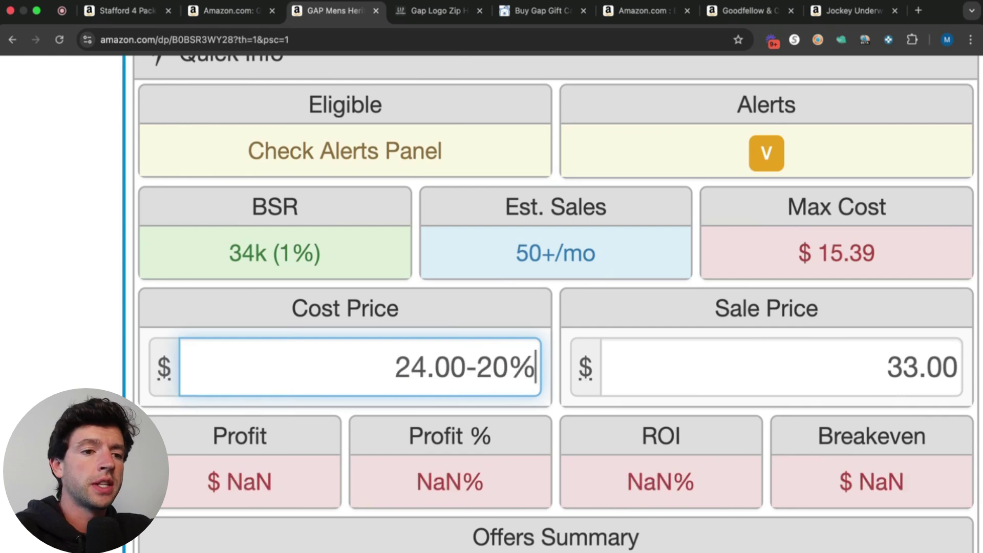
pyautogui.press('Return')
pyautogui.moveTo(583, 248)
pyautogui.scroll(-5, 583, 248)
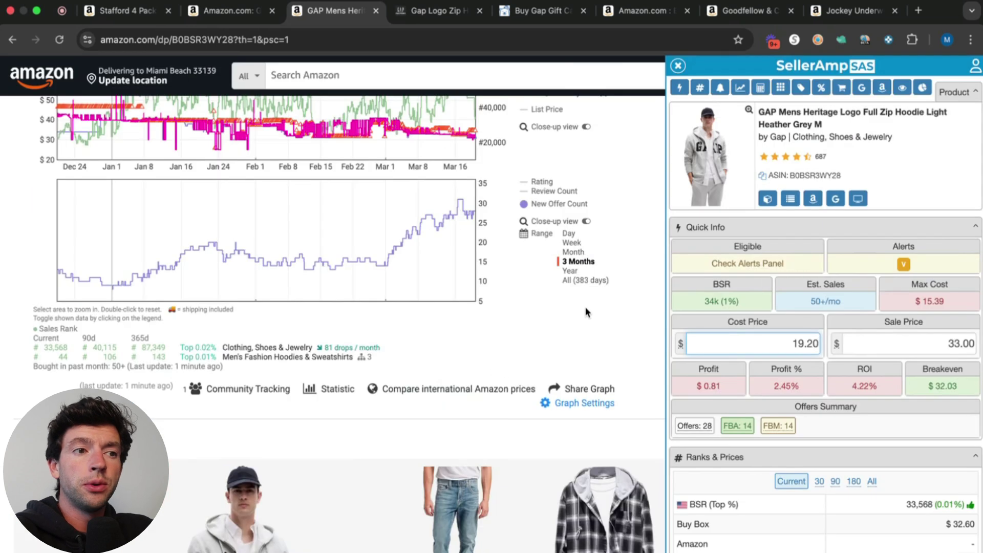
pyautogui.scroll(2, 587, 310)
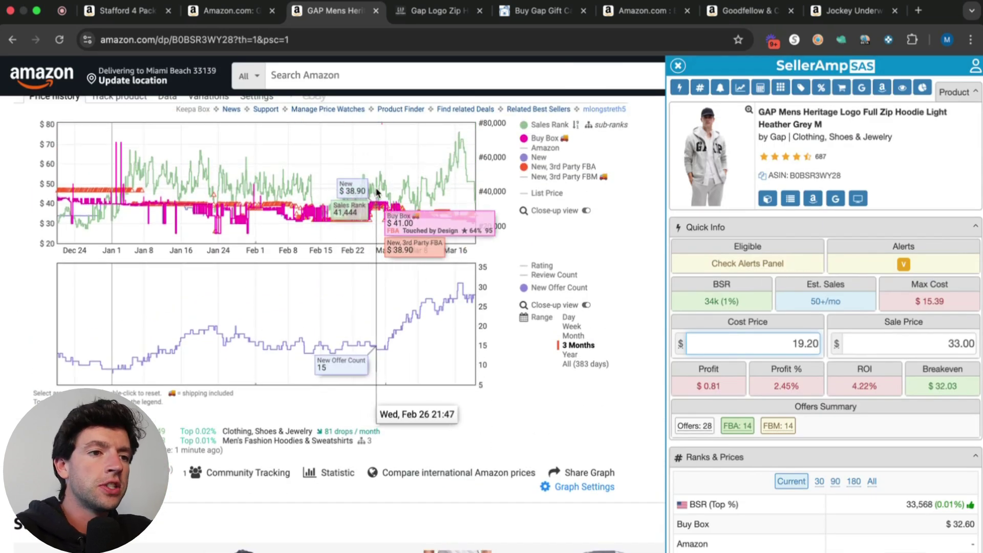
# Change the SellerAmp sale price to the 41.00 Buy Box price, yielding $7.45 profit and 38.80% ROI.
pyautogui.scroll(5, 371, 192)
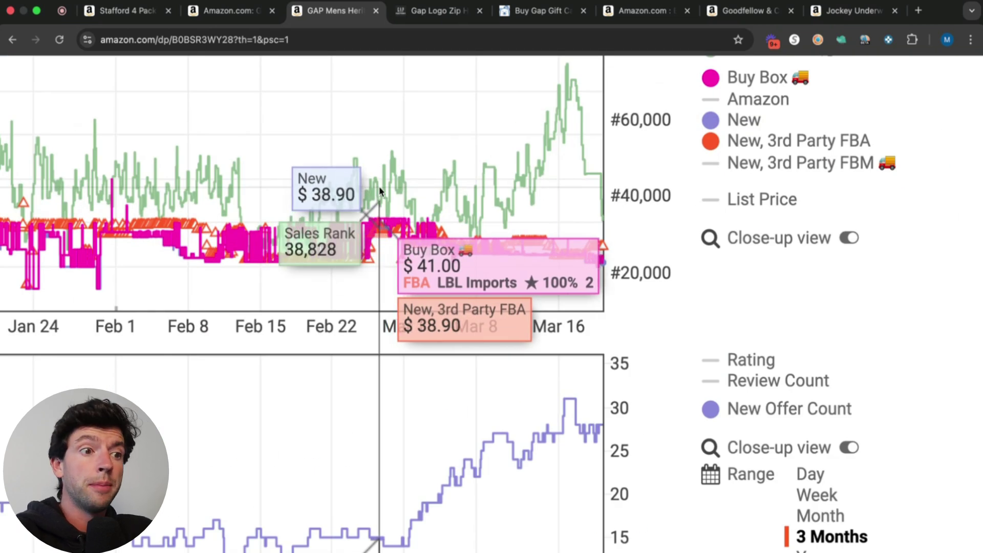
pyautogui.scroll(-5, 379, 190)
pyautogui.click(908, 343)
pyautogui.write('41')
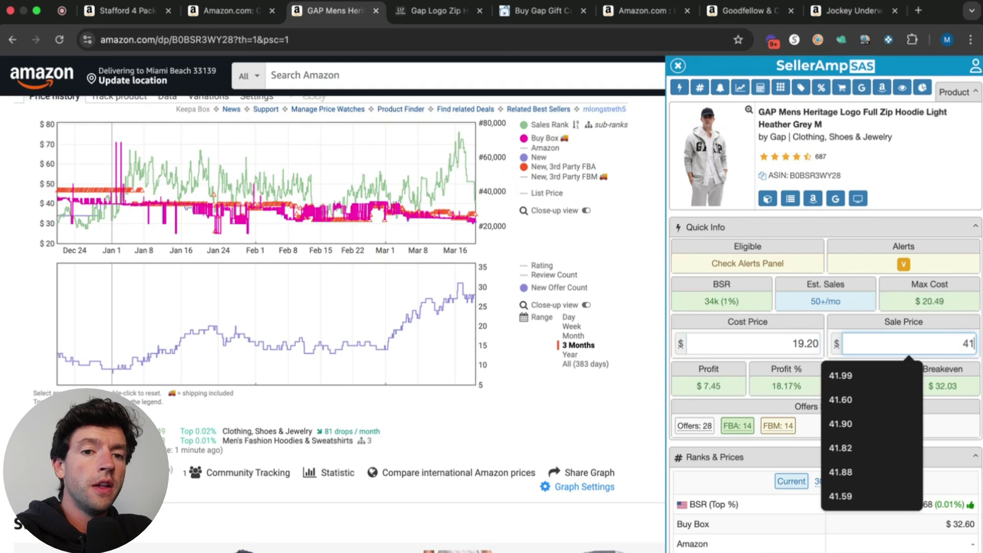
pyautogui.press('Return')
pyautogui.scroll(5, 979, 327)
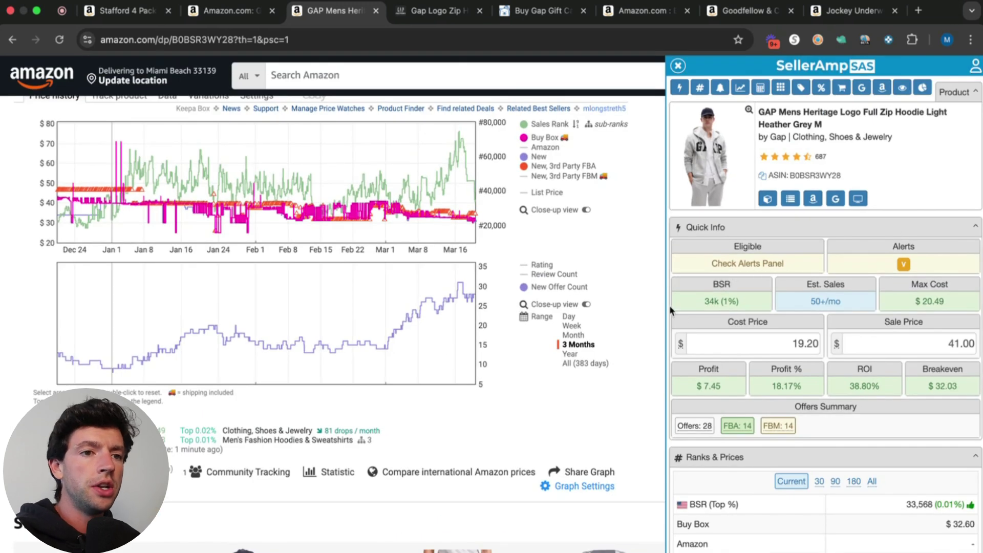
pyautogui.scroll(2, 670, 310)
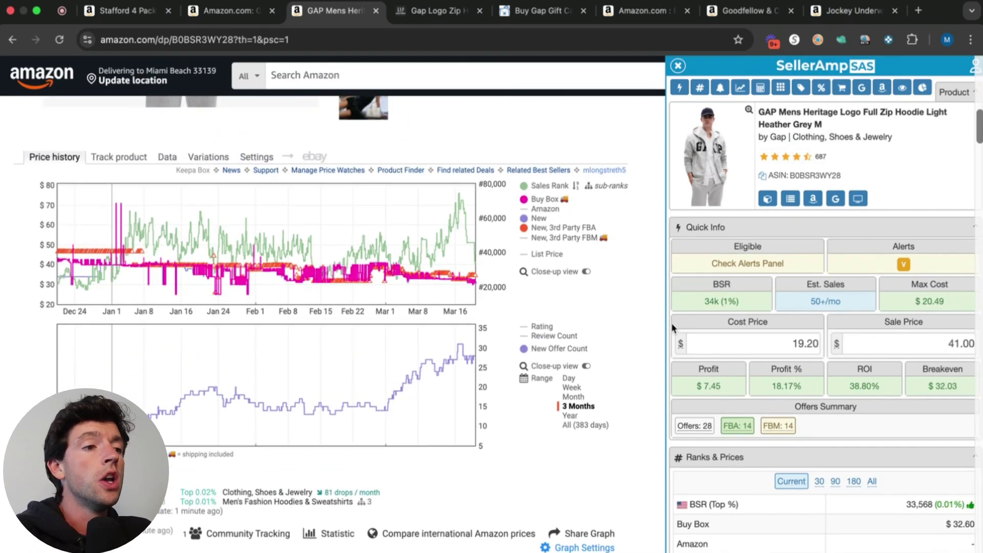
# Start tracking the hoodie in Keepa with a Buy Box alert at 41.00.
pyautogui.click(132, 162)
pyautogui.click(146, 282)
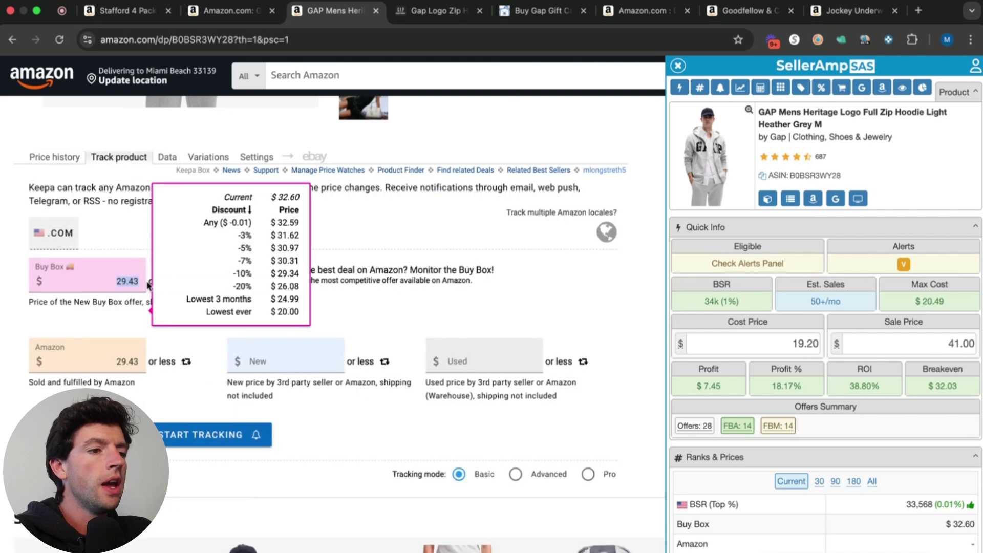
pyautogui.write('41.00')
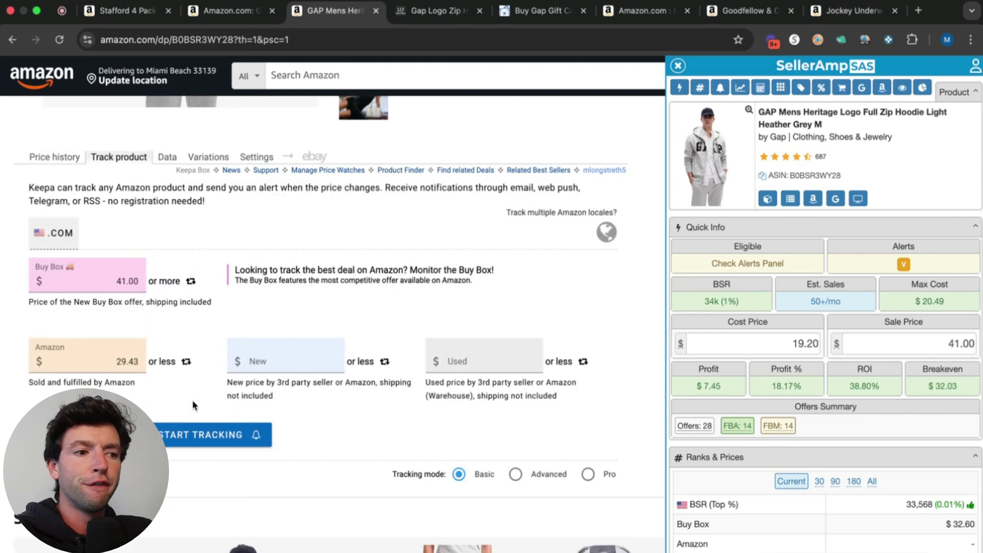
pyautogui.scroll(3, 24, 299)
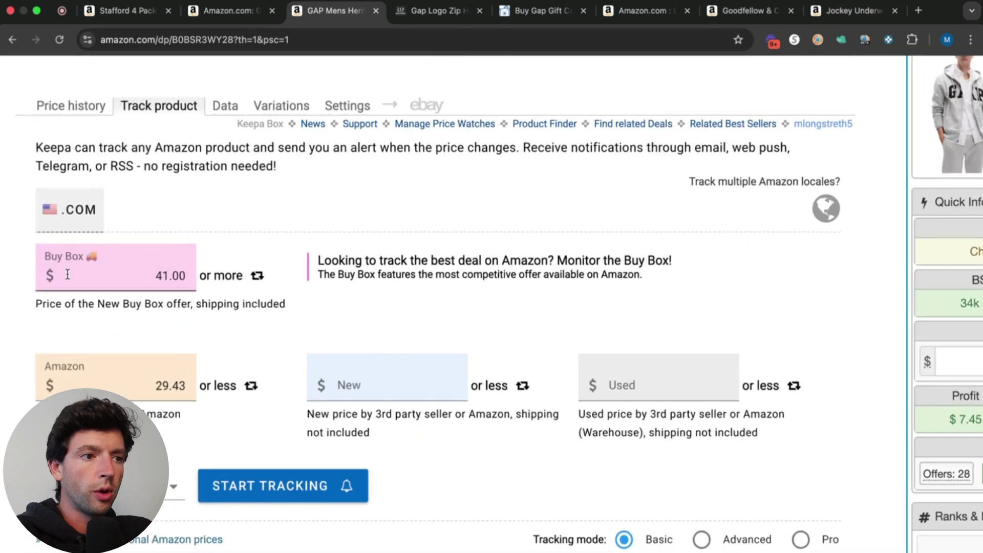
pyautogui.scroll(1, 68, 275)
pyautogui.scroll(-5, 230, 418)
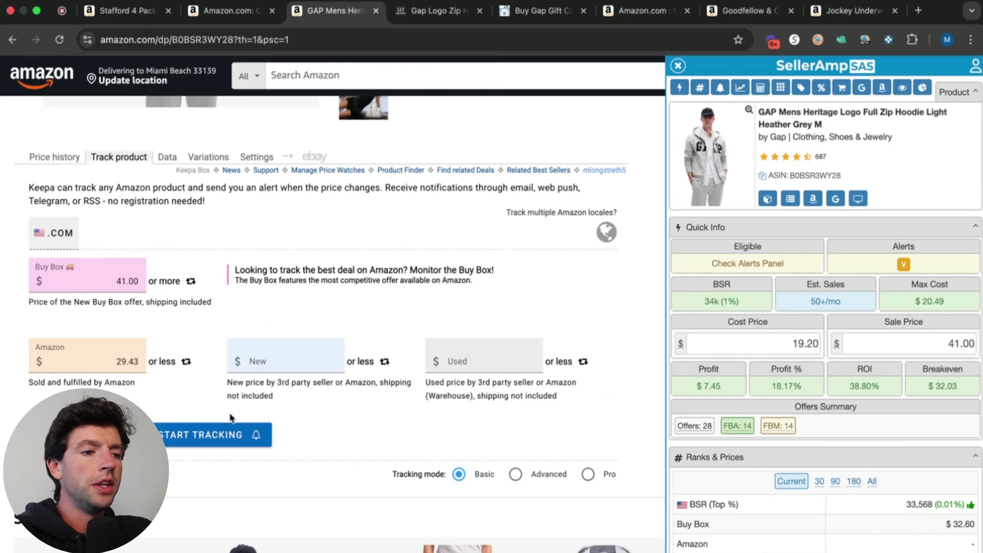
pyautogui.click(225, 434)
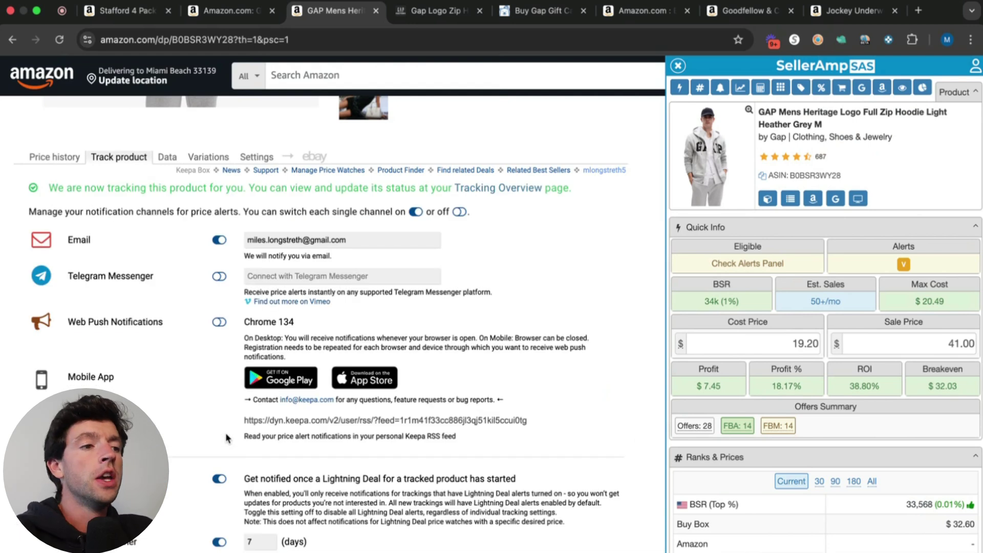
# Revisit the price graphs and tracking confirmation, then review the notification settings with email alerts enabled.
pyautogui.click(75, 161)
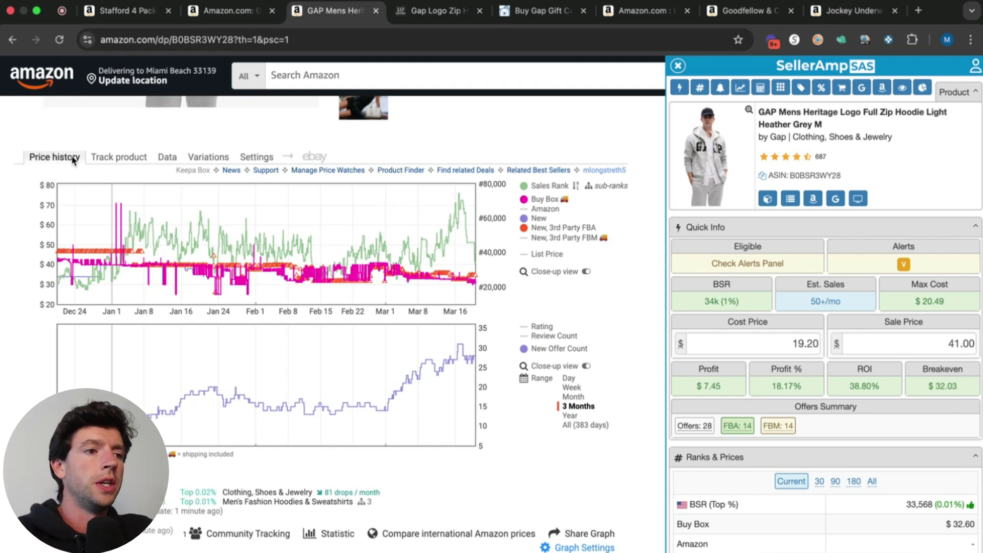
pyautogui.click(107, 158)
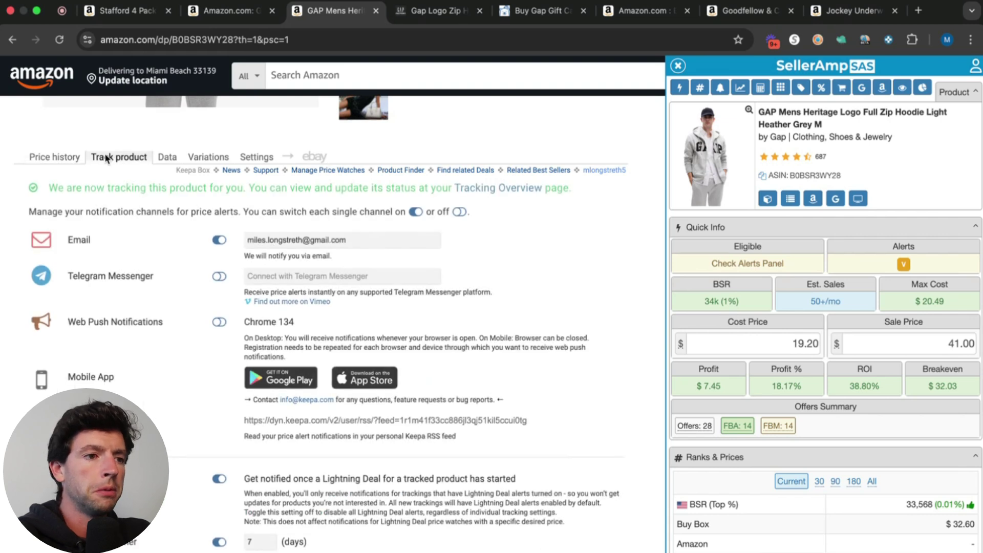
pyautogui.click(57, 158)
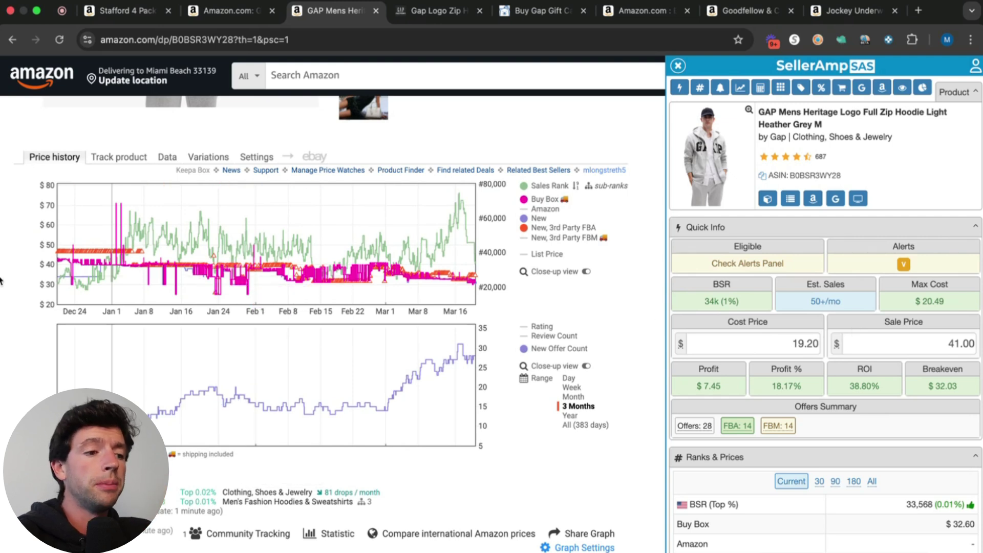
pyautogui.scroll(1, 1, 267)
pyautogui.scroll(-1, 1, 268)
pyautogui.click(144, 134)
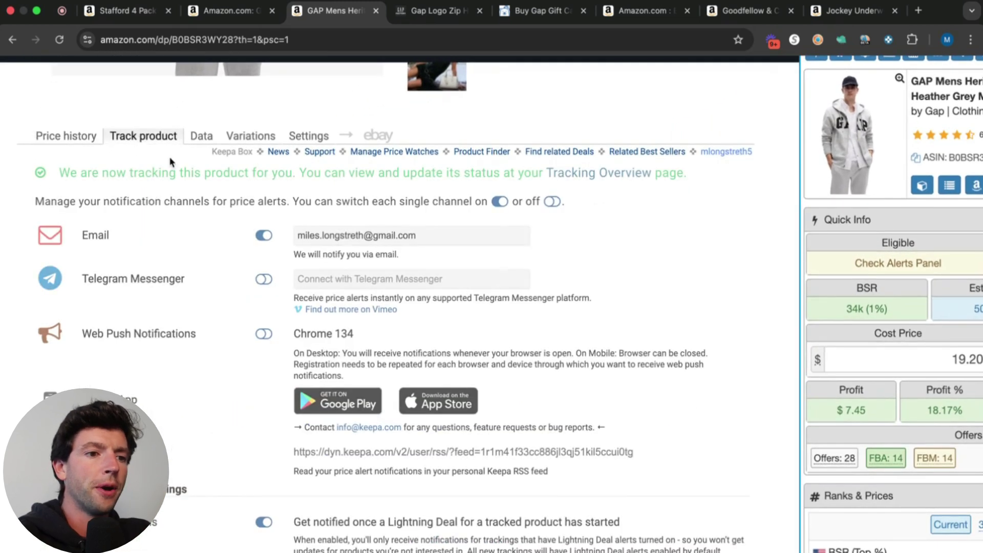
pyautogui.scroll(1, 343, 234)
pyautogui.scroll(-1, 584, 456)
pyautogui.scroll(-1, 583, 456)
pyautogui.scroll(2, 130, 202)
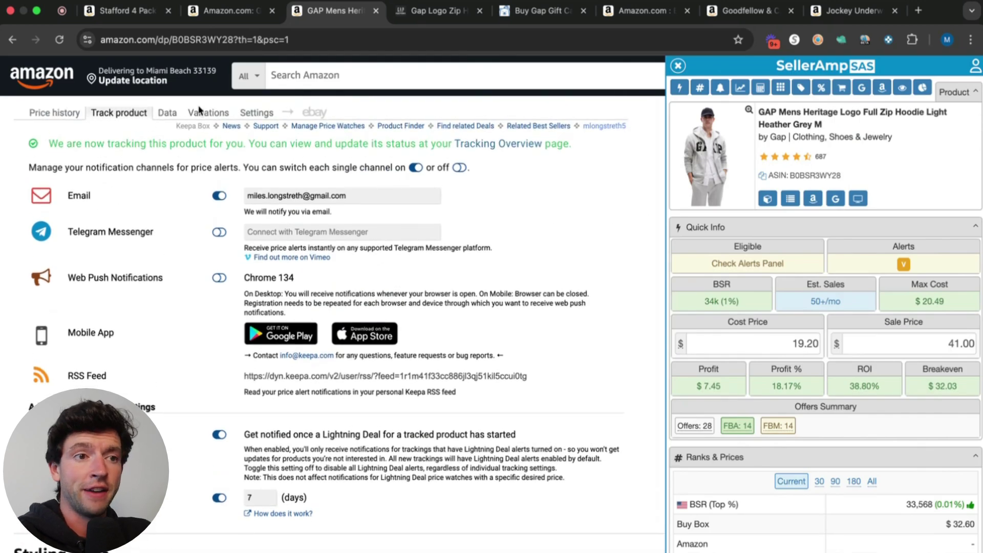
pyautogui.click(218, 12)
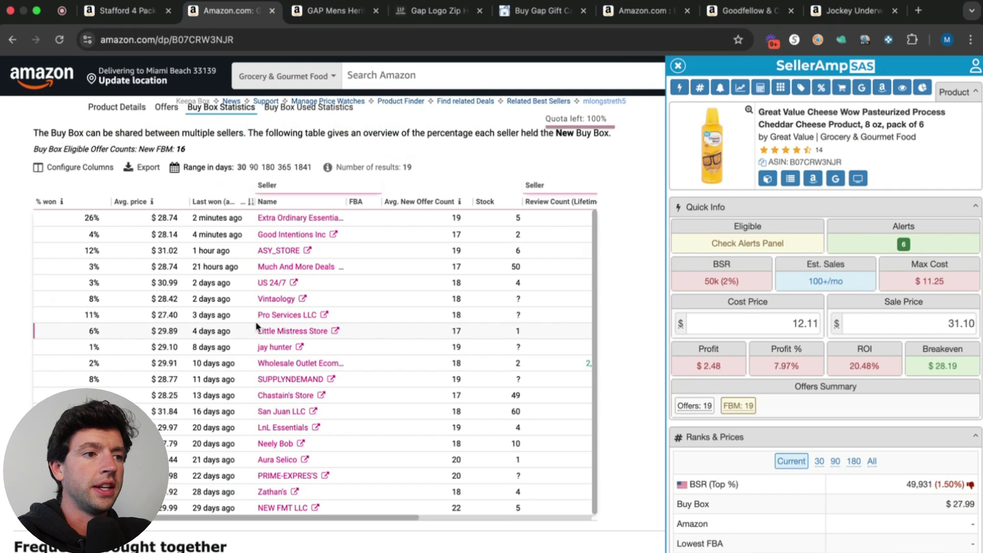
pyautogui.scroll(2, 180, 159)
pyautogui.click(123, 164)
pyautogui.scroll(-1, 537, 448)
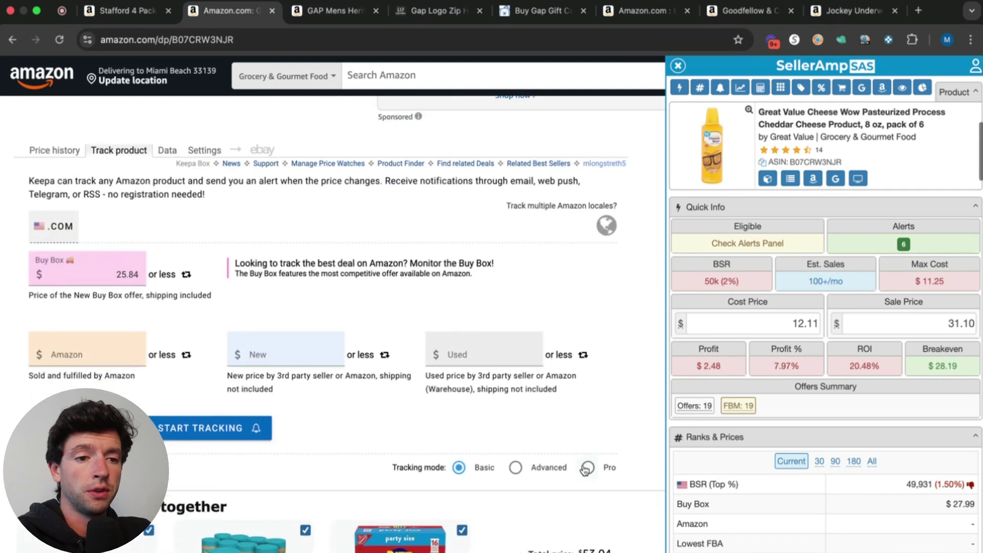
pyautogui.click(587, 467)
pyautogui.scroll(-4, 576, 319)
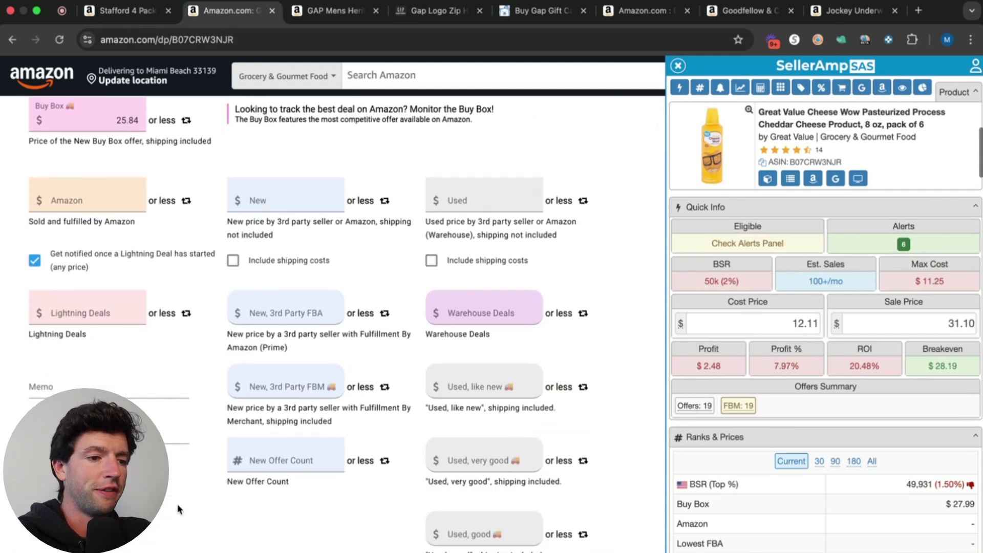
pyautogui.scroll(5, 176, 504)
pyautogui.scroll(3, 176, 504)
pyautogui.scroll(-6, 176, 504)
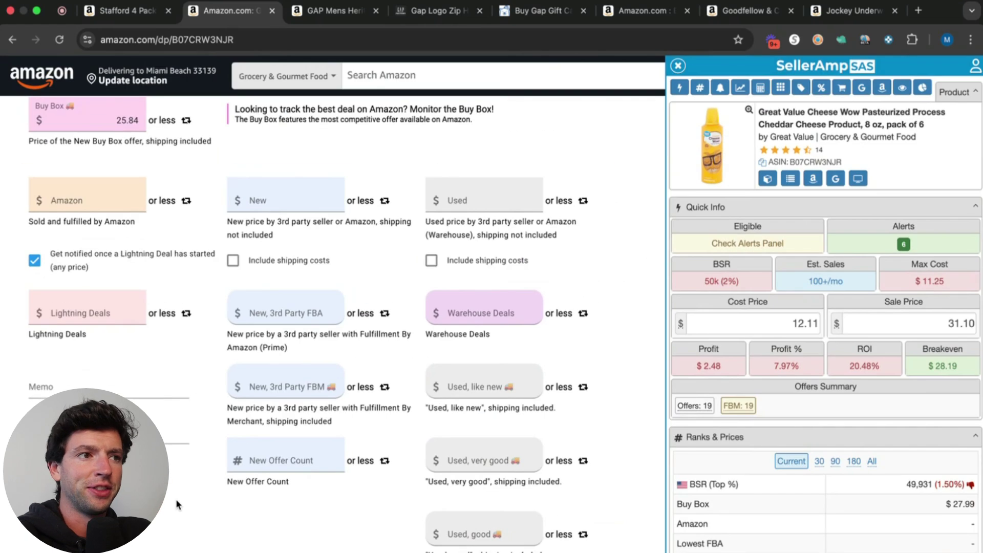
pyautogui.scroll(5, 331, 77)
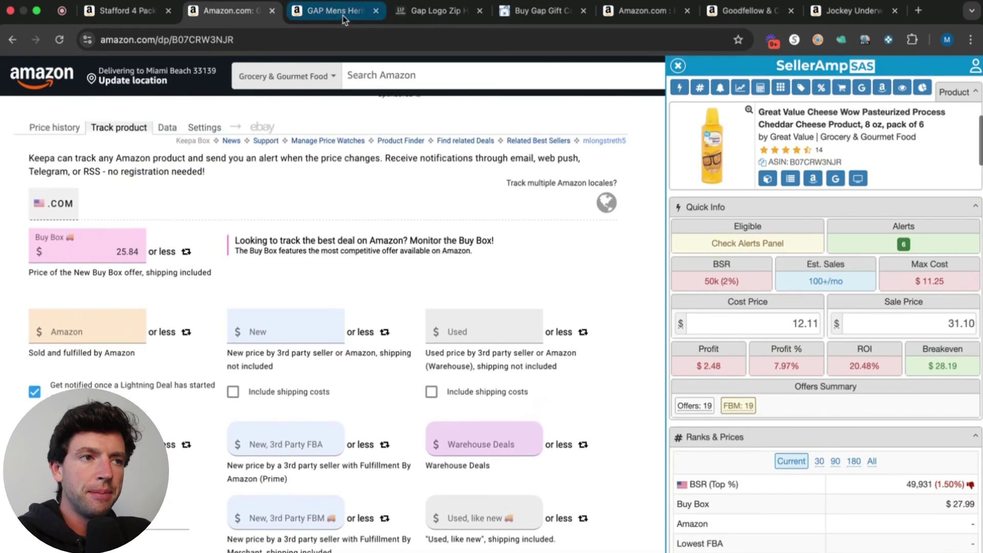
# On the Energy Acai Blueberry drink mix listing, set the Keepa graph range to All (1246 days).
pyautogui.click(333, 11)
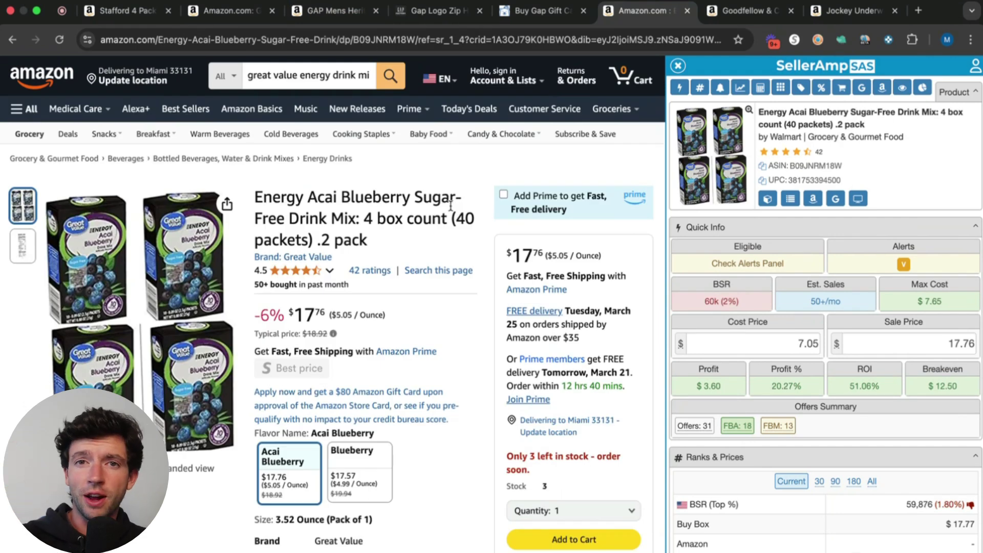
pyautogui.scroll(-10, 456, 287)
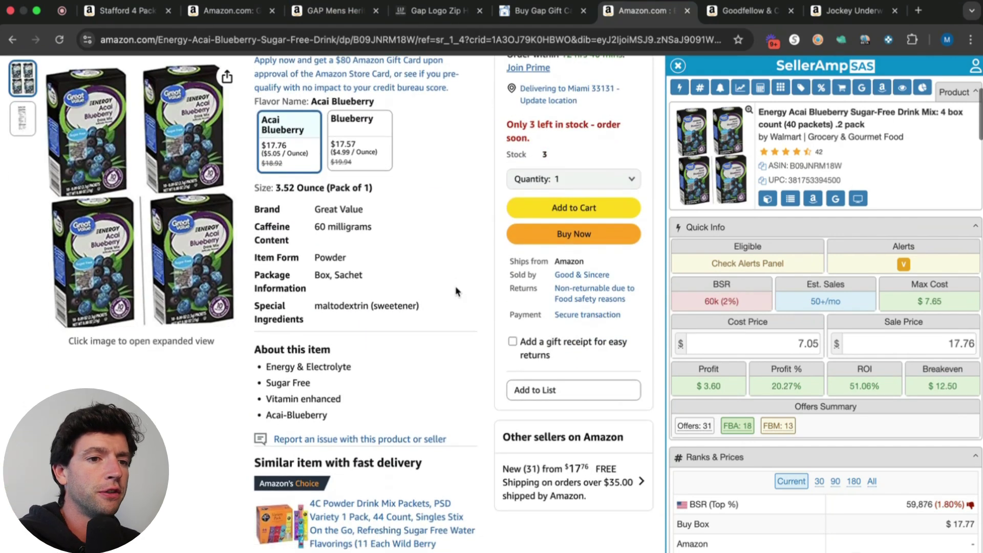
pyautogui.scroll(-5, 456, 286)
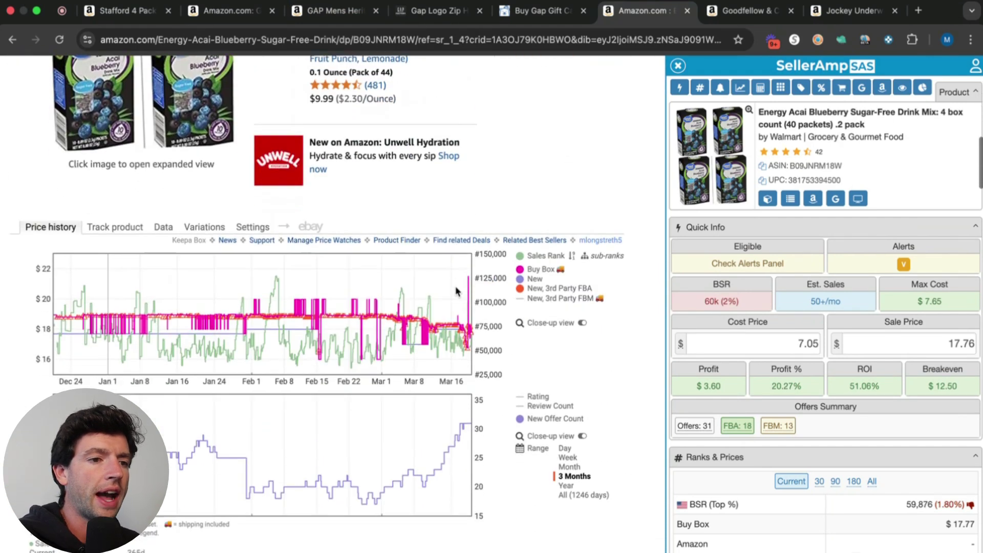
pyautogui.click(578, 495)
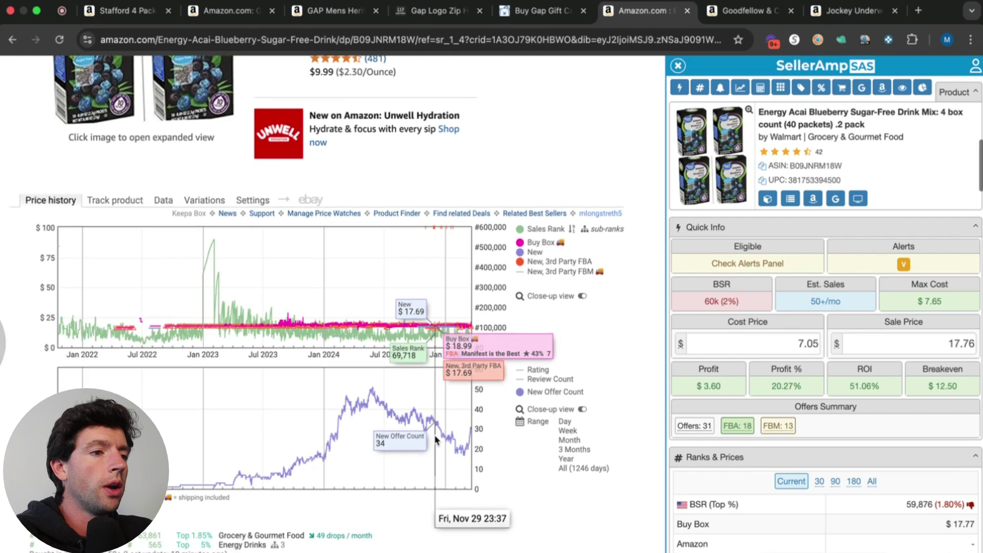
pyautogui.scroll(-3, 358, 410)
# Open Keepa's Offers data for the drink mix and inspect each seller's stock history.
pyautogui.click(164, 154)
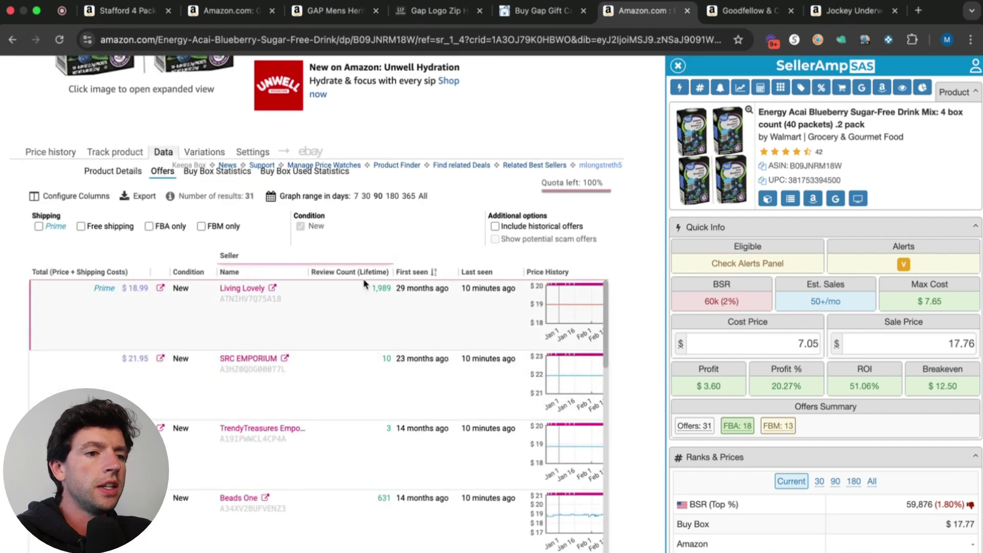
pyautogui.hscroll(8, 432, 327)
pyautogui.hscroll(5, 432, 327)
pyautogui.scroll(5, 318, 307)
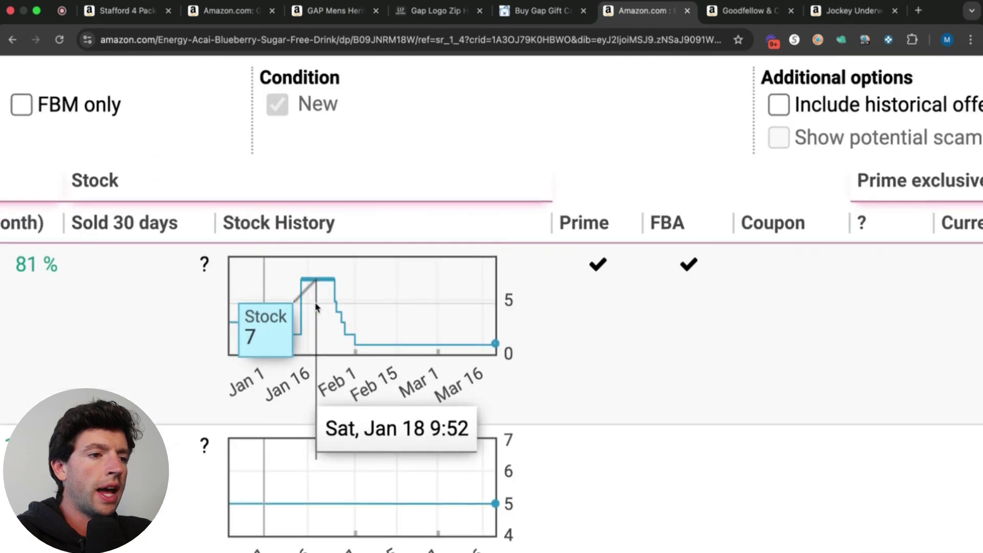
pyautogui.scroll(-5, 278, 277)
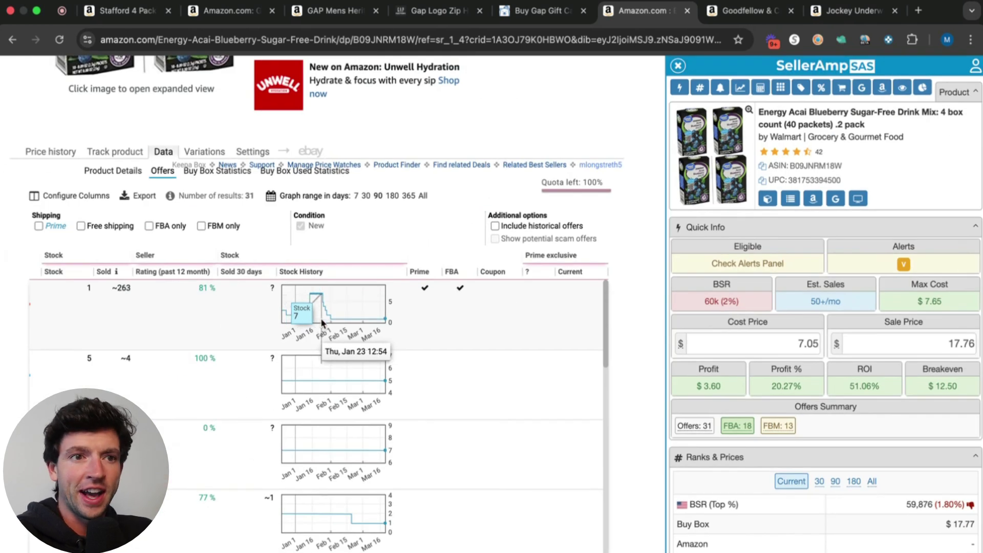
pyautogui.scroll(5, 321, 318)
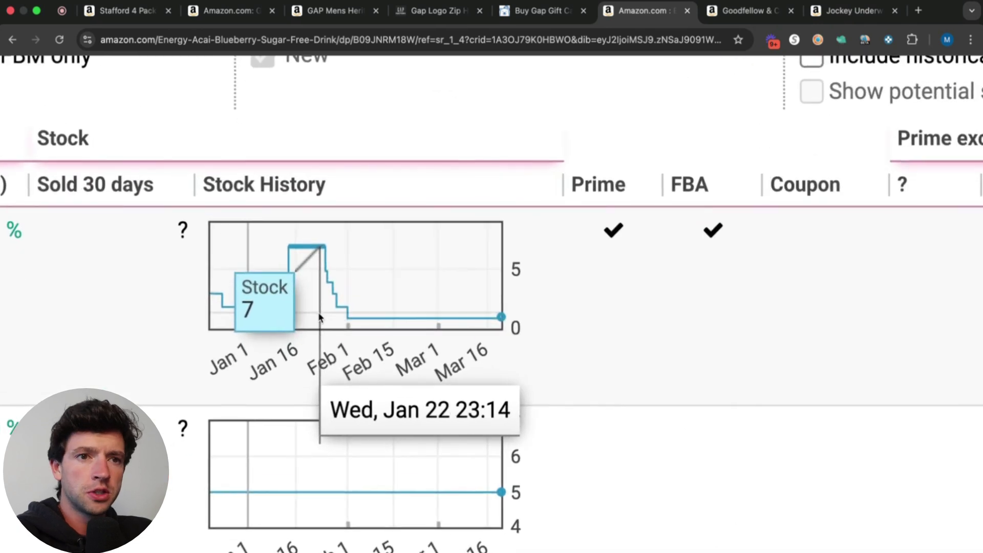
pyautogui.scroll(-5, 319, 316)
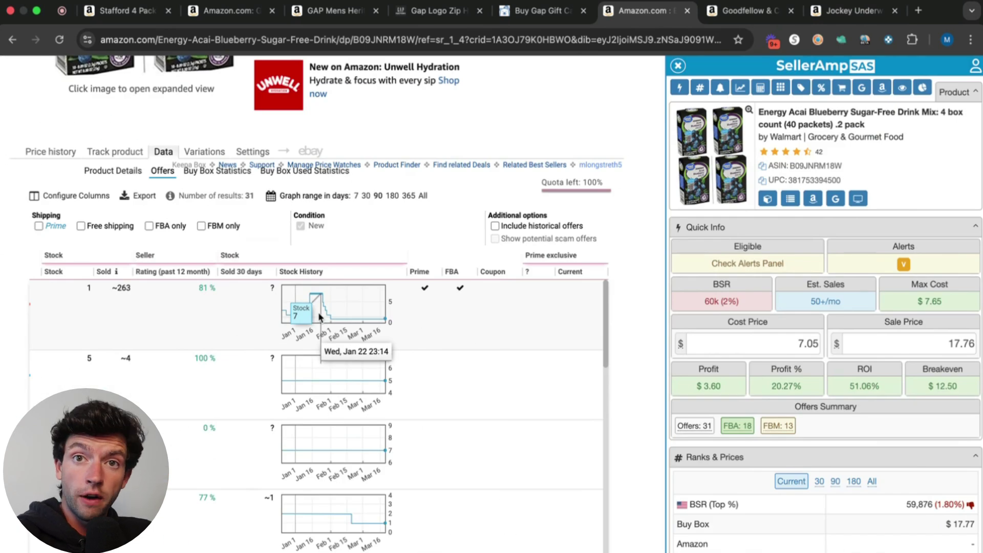
# Set the price history graph back to 3 Months, then reopen the per-seller offers data.
pyautogui.click(53, 152)
pyautogui.scroll(2, 342, 396)
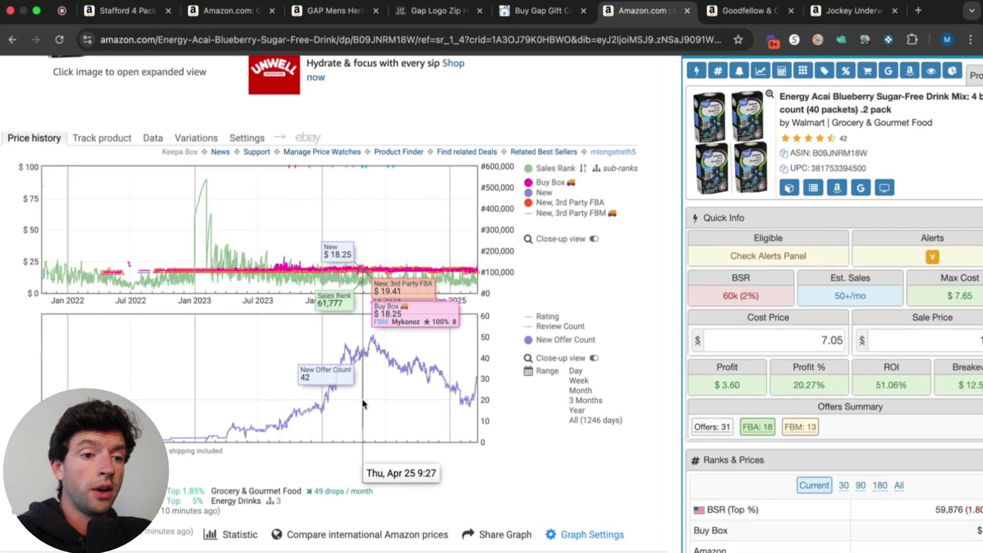
pyautogui.click(589, 401)
pyautogui.scroll(5, 171, 362)
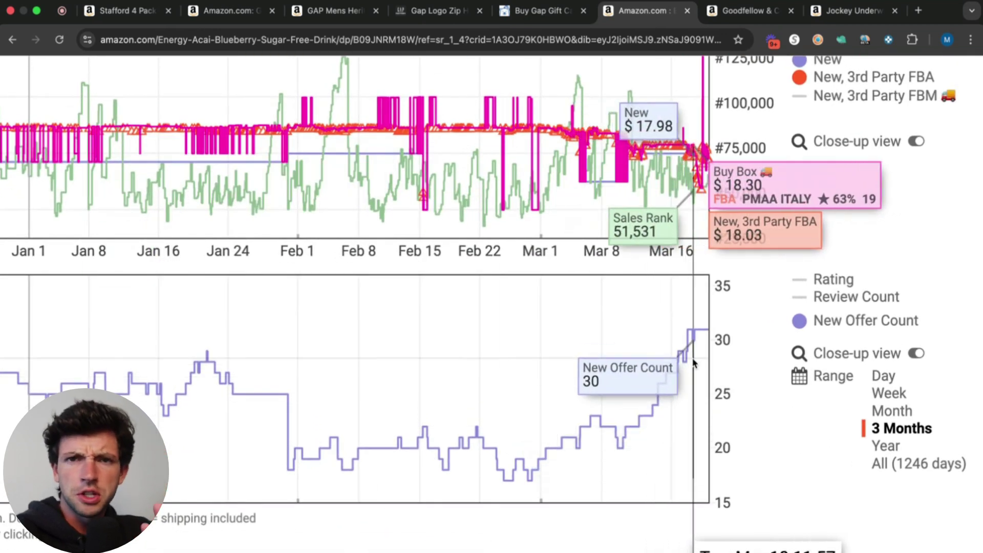
pyautogui.scroll(-5, 666, 404)
pyautogui.click(162, 152)
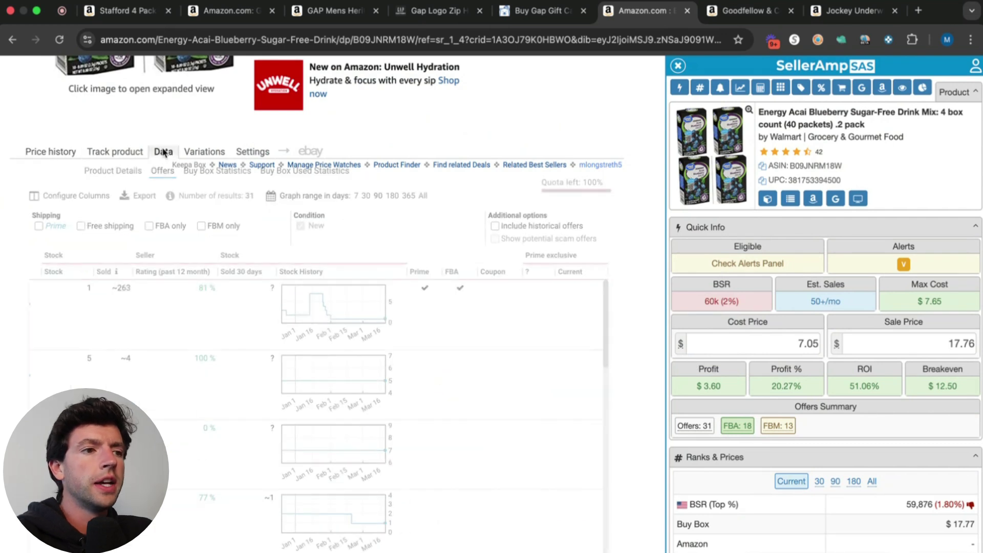
# Review the drink-mix sellers' First seen dates, then switch to the Goodfellow boxer briefs tab.
pyautogui.hscroll(-10, 287, 328)
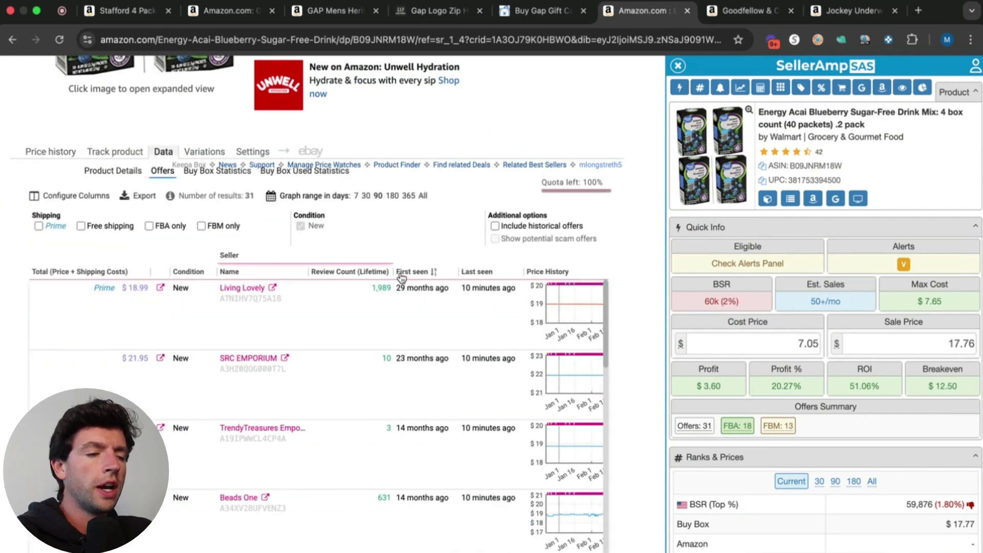
pyautogui.moveTo(339, 274)
pyautogui.mouseDown()
pyautogui.moveTo(110, 269)
pyautogui.moveTo(329, 274)
pyautogui.mouseUp()
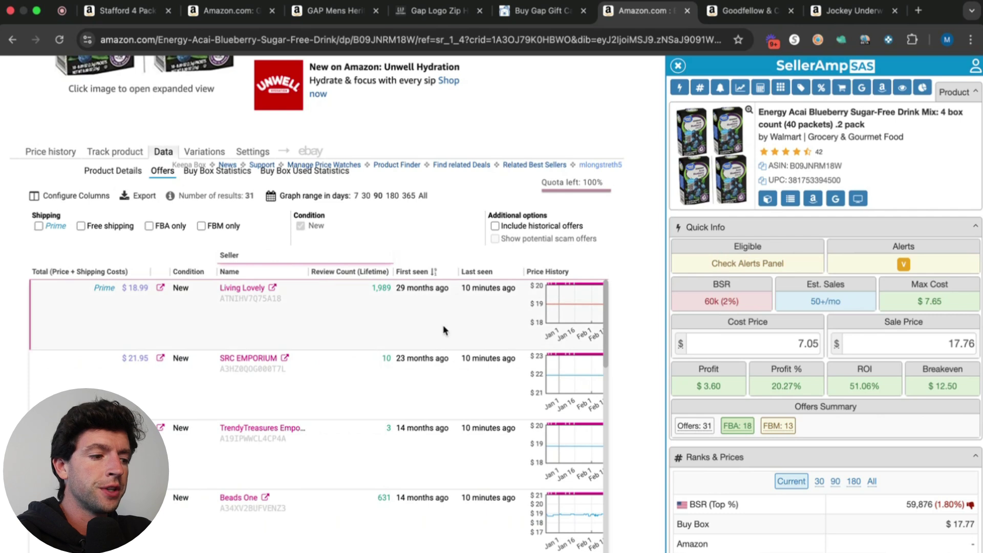
pyautogui.scroll(5, 444, 329)
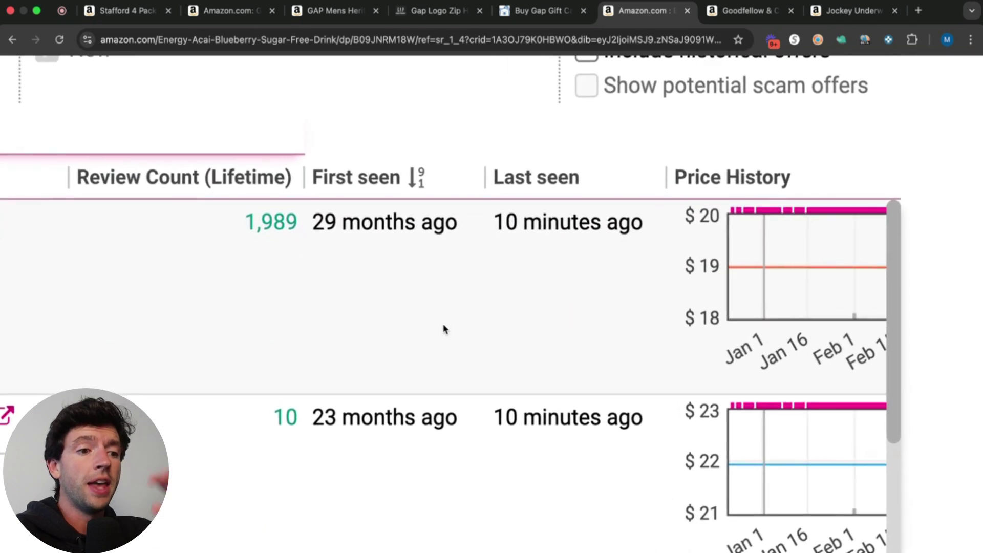
pyautogui.scroll(-5, 444, 330)
pyautogui.scroll(-5, 442, 389)
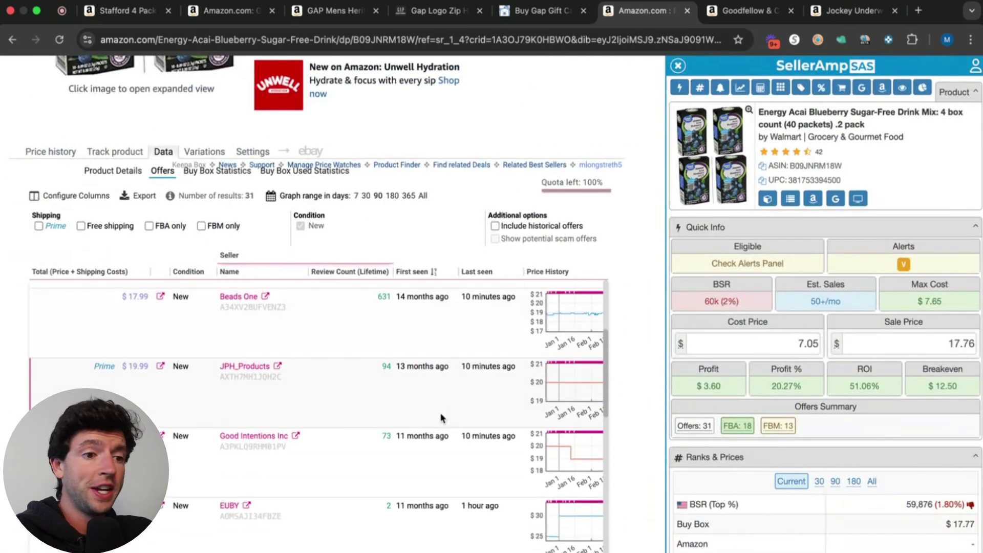
pyautogui.scroll(5, 441, 414)
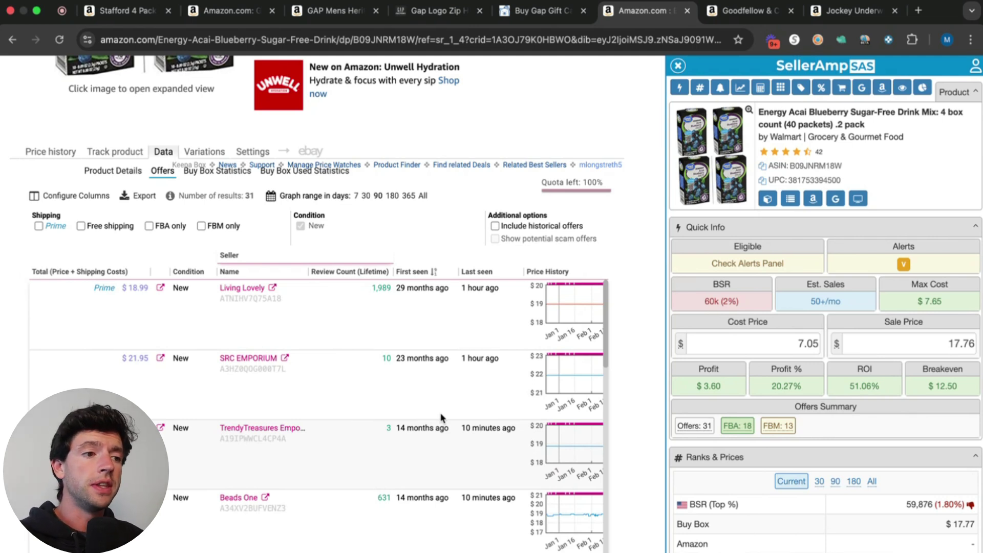
pyautogui.scroll(2, 248, 364)
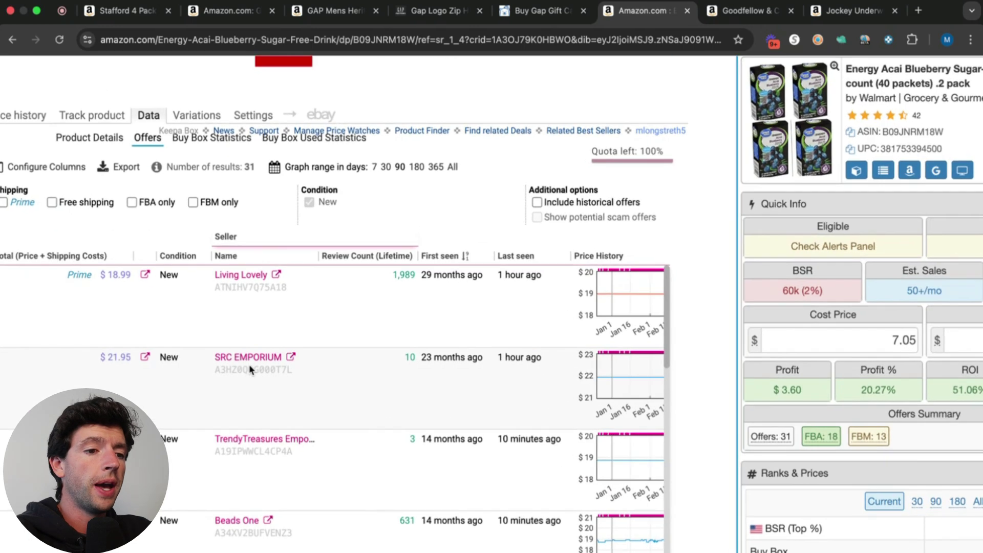
pyautogui.scroll(-1, 401, 505)
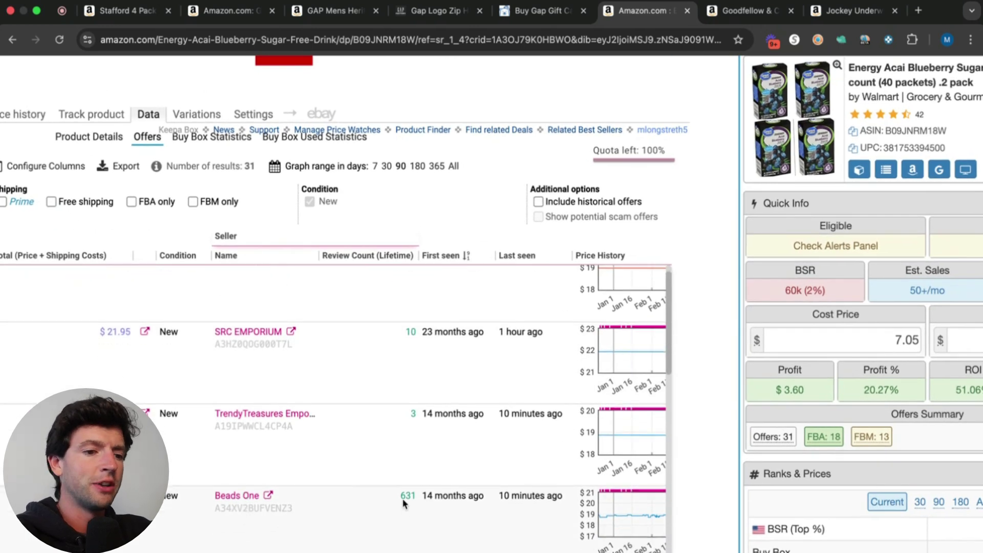
pyautogui.scroll(1, 399, 374)
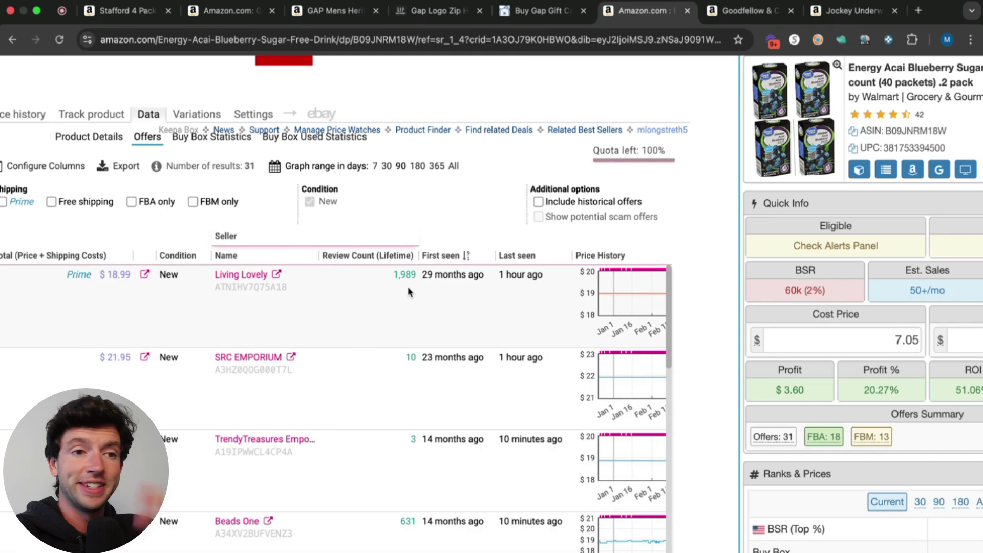
pyautogui.scroll(-2, 367, 324)
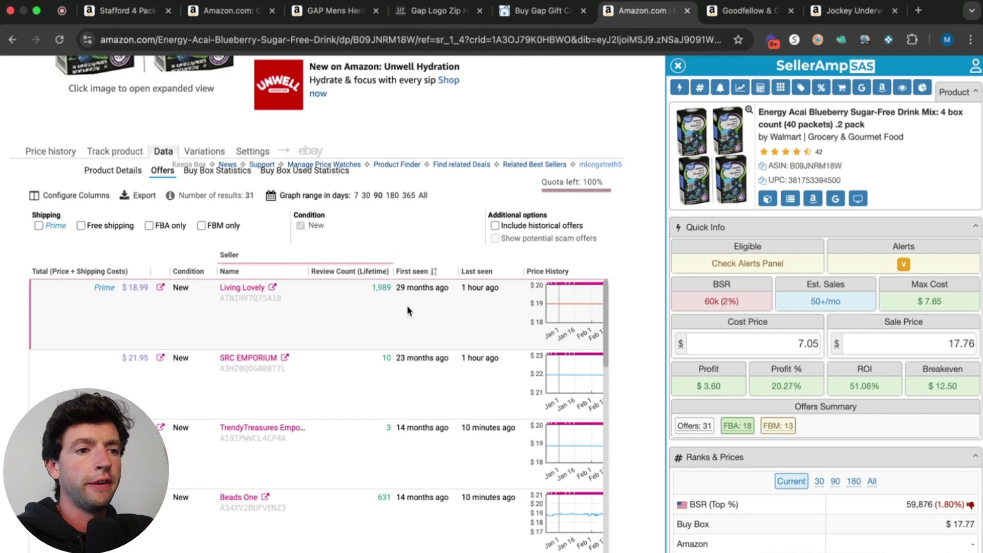
pyautogui.scroll(3, 405, 310)
pyautogui.scroll(-3, 406, 310)
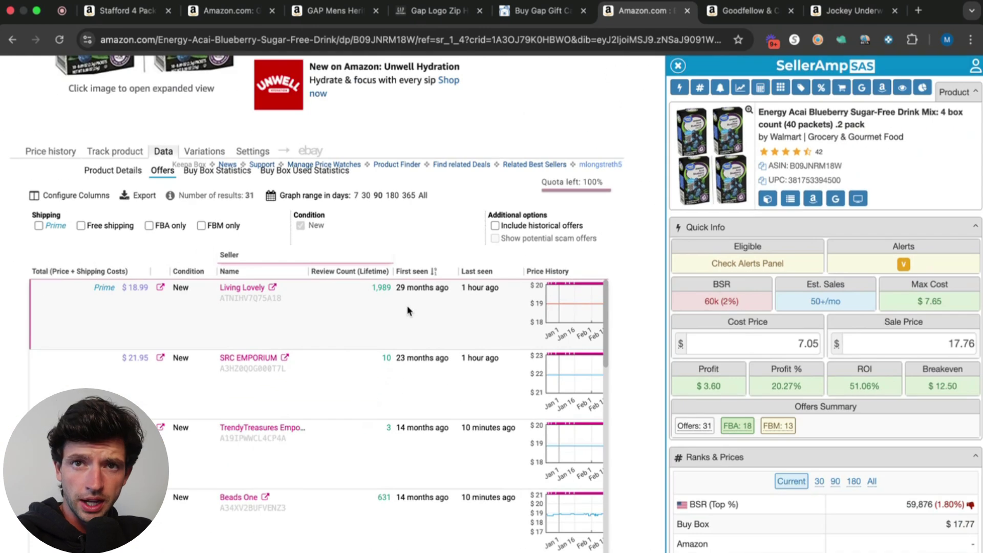
pyautogui.hotkey('ctrl', 'Tab')
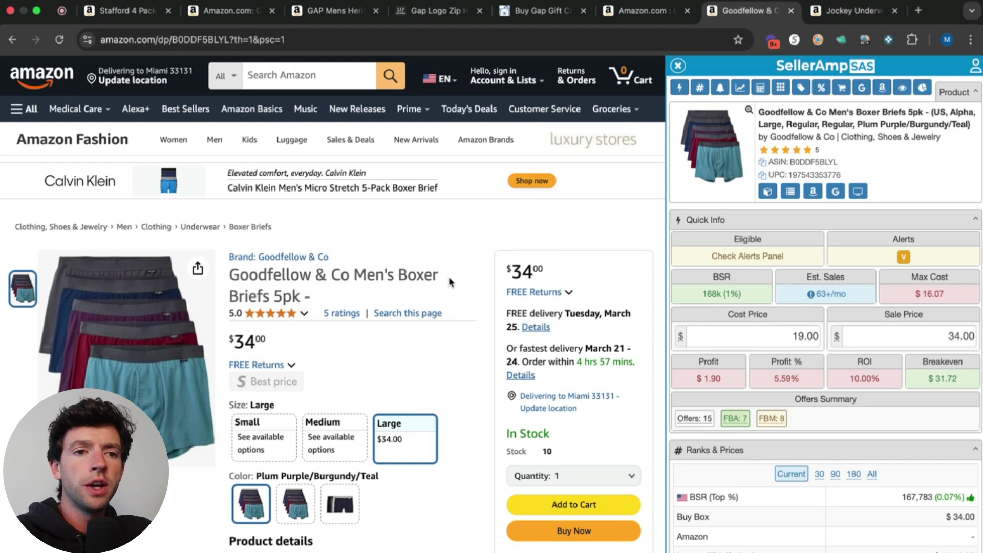
# View Buy Box Statistics on the Jockey women's underwear listing, then go back to Goodfellow's 3-month graph.
pyautogui.scroll(-5, 451, 282)
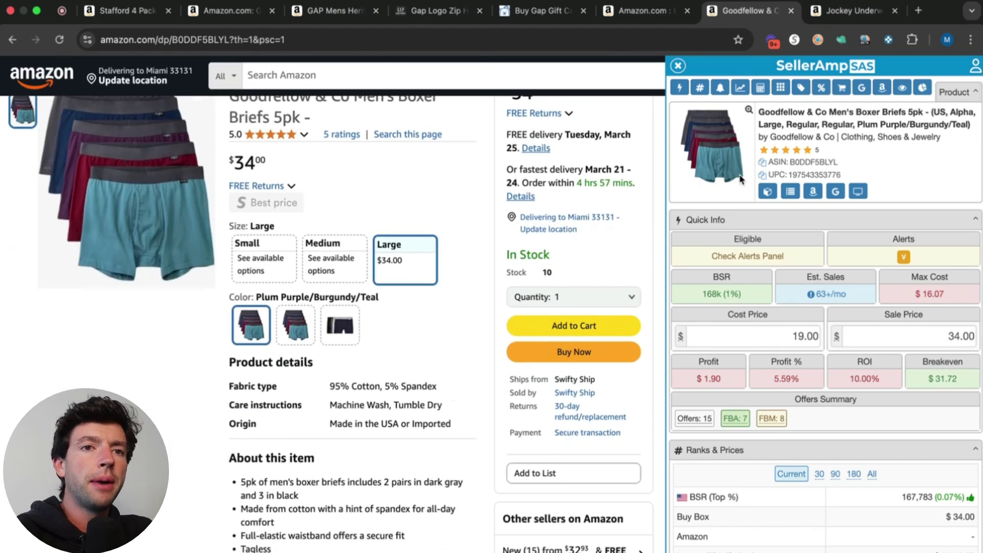
pyautogui.click(852, 10)
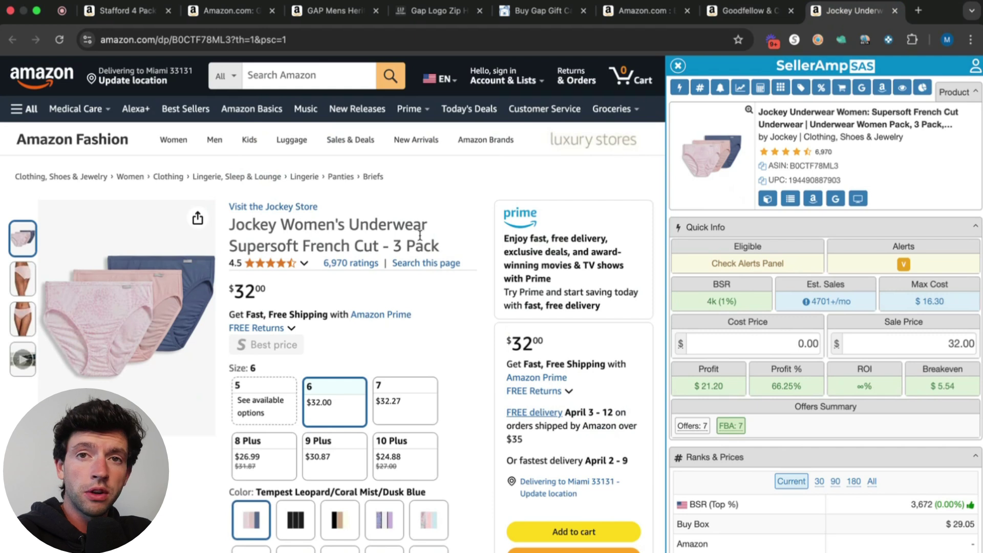
pyautogui.scroll(-15, 422, 238)
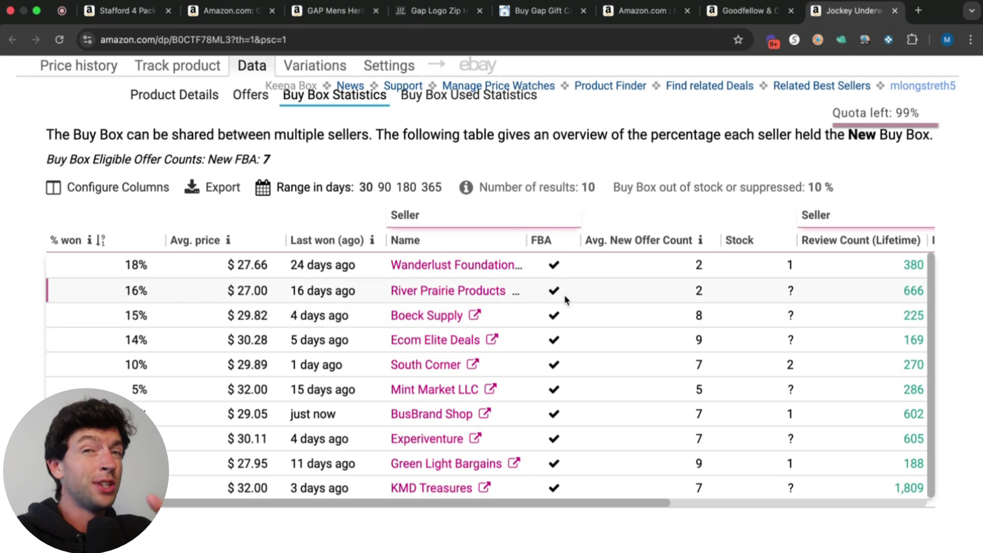
pyautogui.click(734, 16)
# Open Goodfellow's Buy Box Statistics, which list 11 sellers with SnP Supply leading at 38% ($32.96).
pyautogui.scroll(-10, 362, 209)
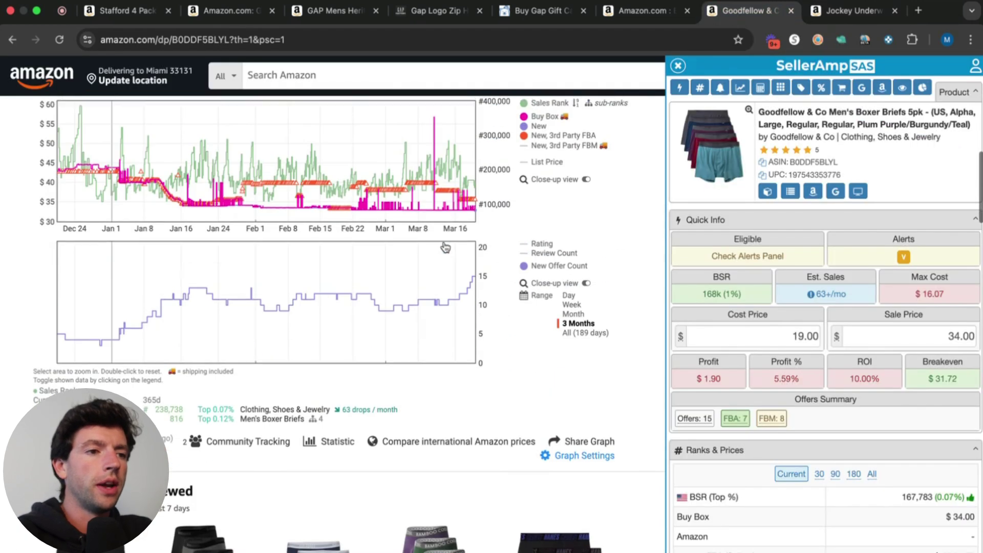
pyautogui.click(167, 151)
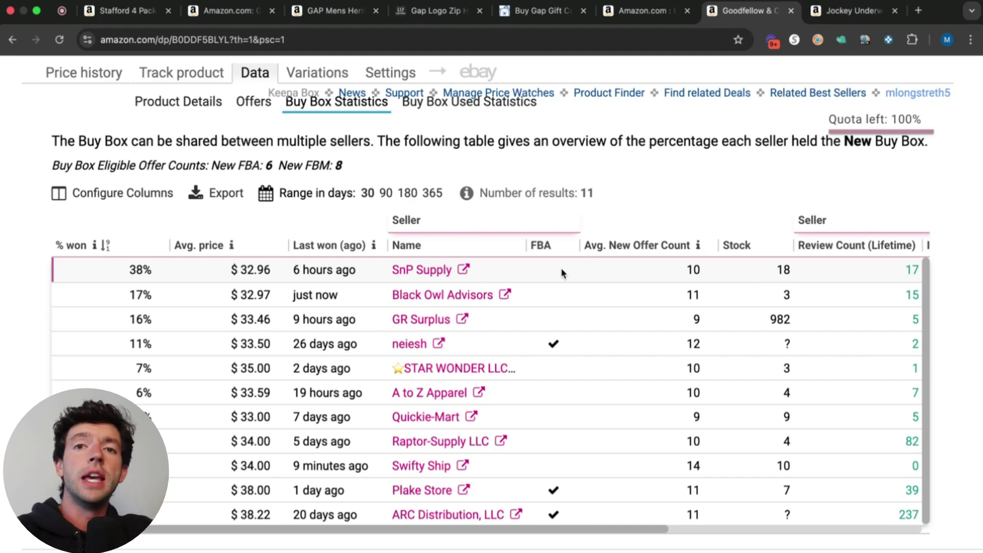
pyautogui.scroll(5, 232, 366)
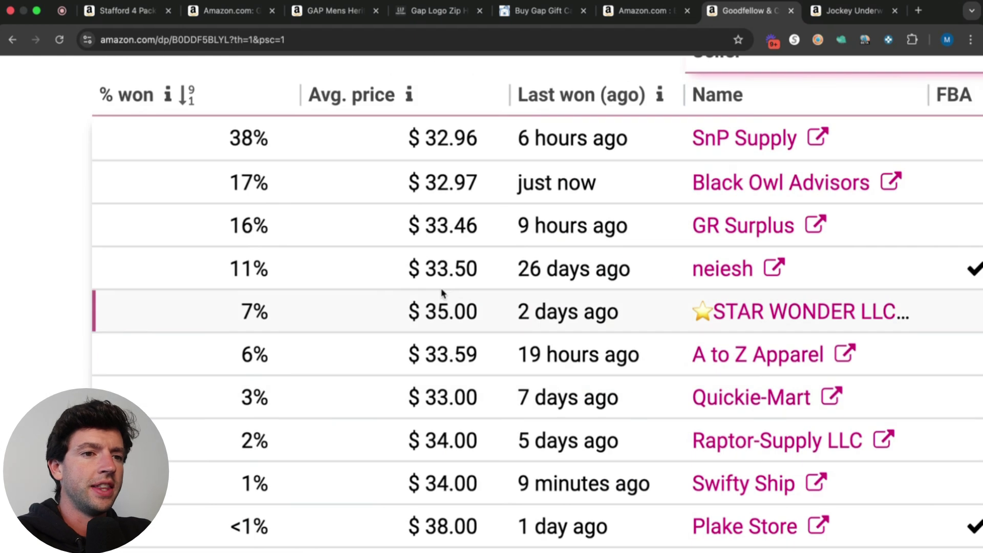
pyautogui.scroll(-3, 443, 292)
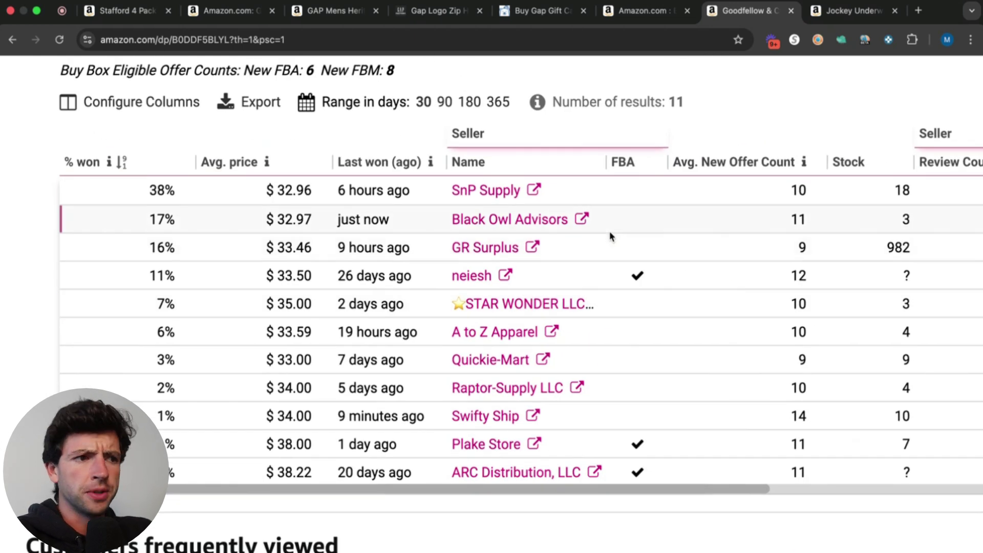